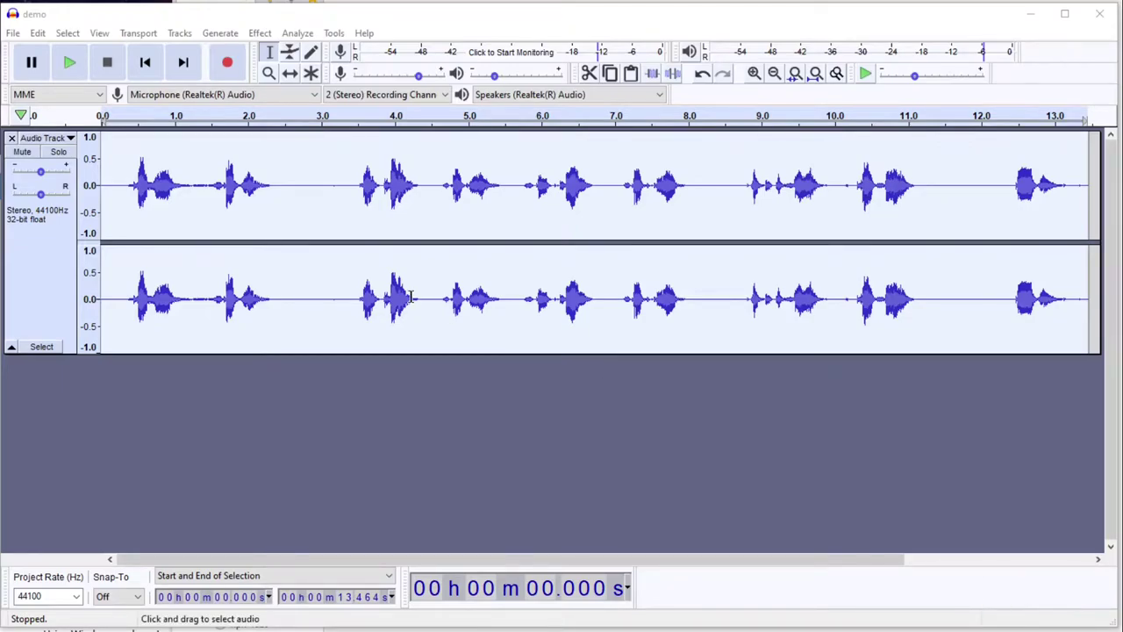
# Step: Select the whole 13.5-second stereo speech track from its control panel
pyautogui.click(43, 276)
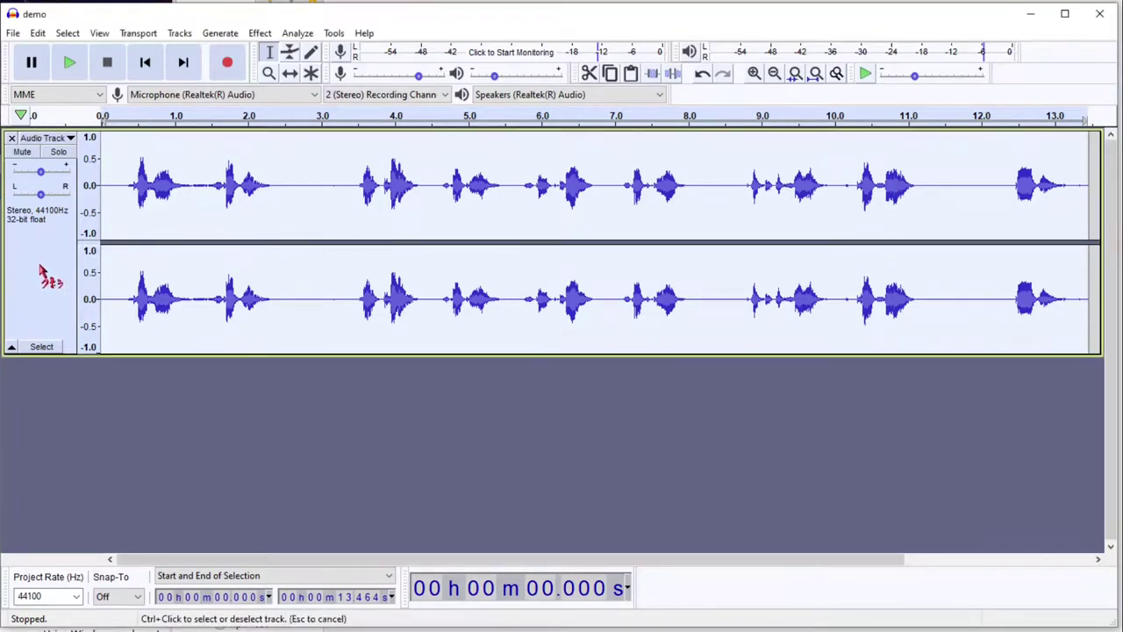
# Step: Run Analyze > Label Sounds with default settings to create labels Sound 01 through Sound 04
pyautogui.click(298, 35)
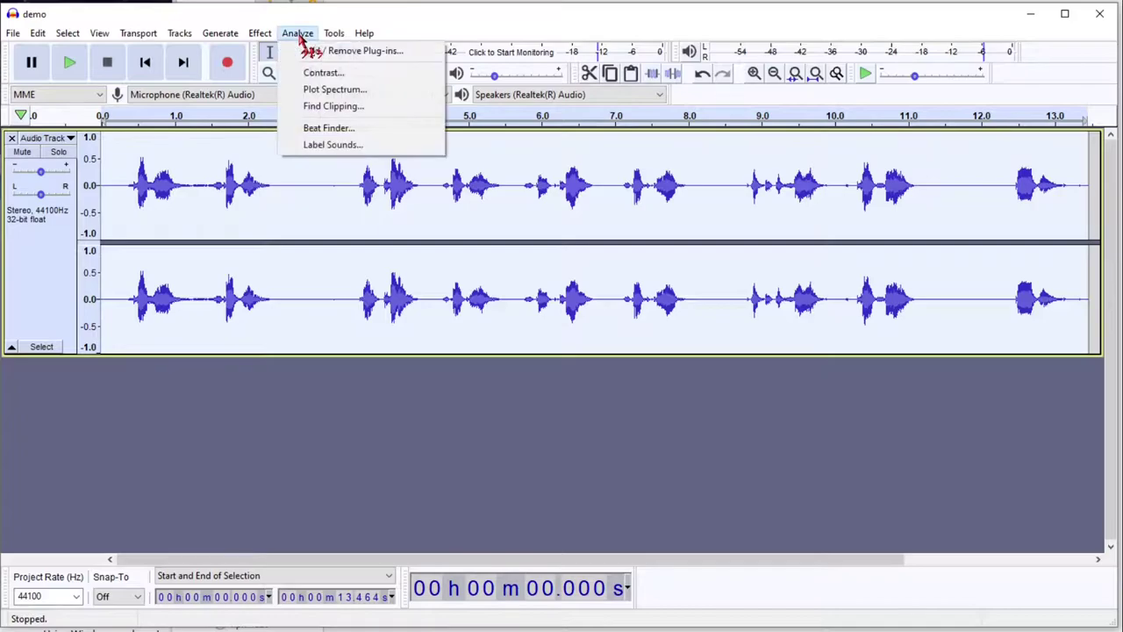
pyautogui.click(316, 148)
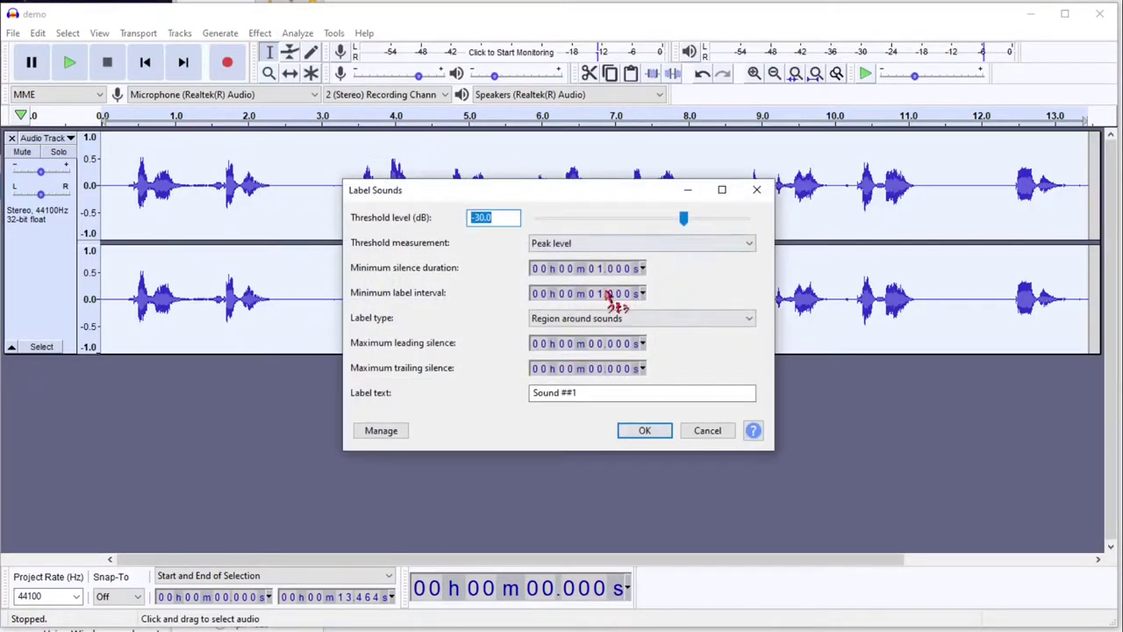
pyautogui.click(647, 433)
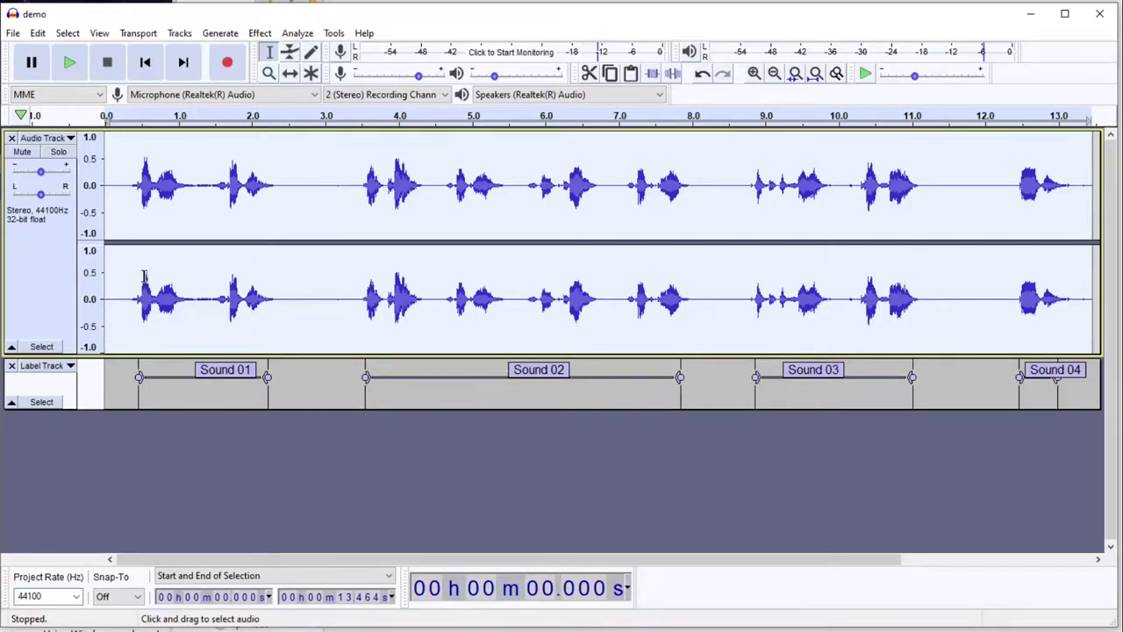
# Step: Play the first labelled region and rename its label from Sound 01 to 'Part 1'
pyautogui.moveTo(140, 277); pyautogui.dragTo(267, 278)
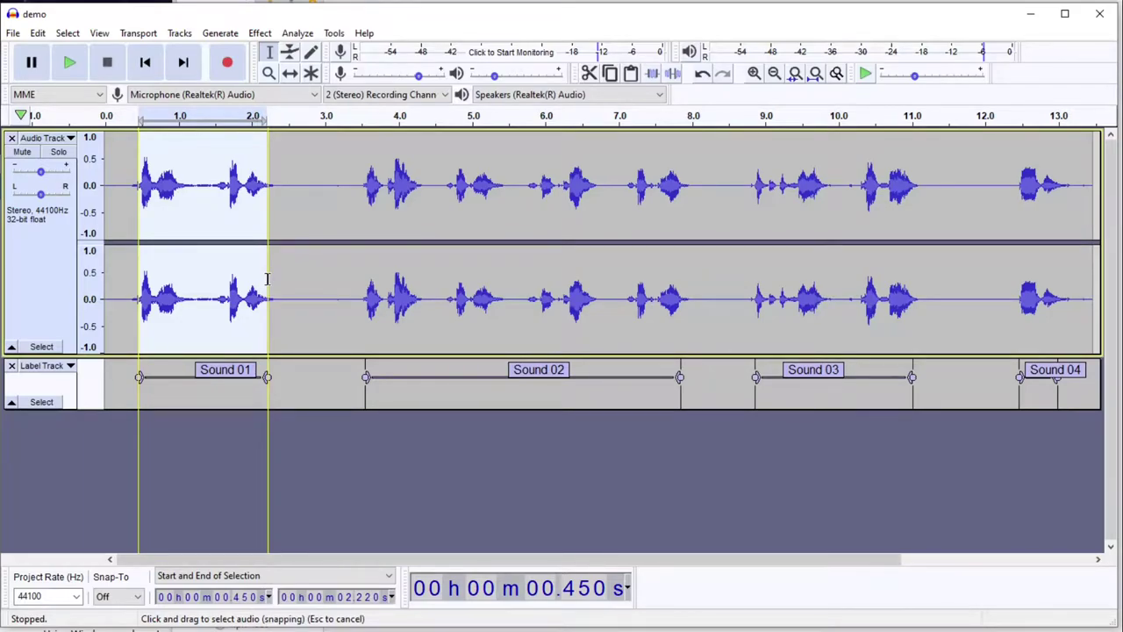
pyautogui.press('space')
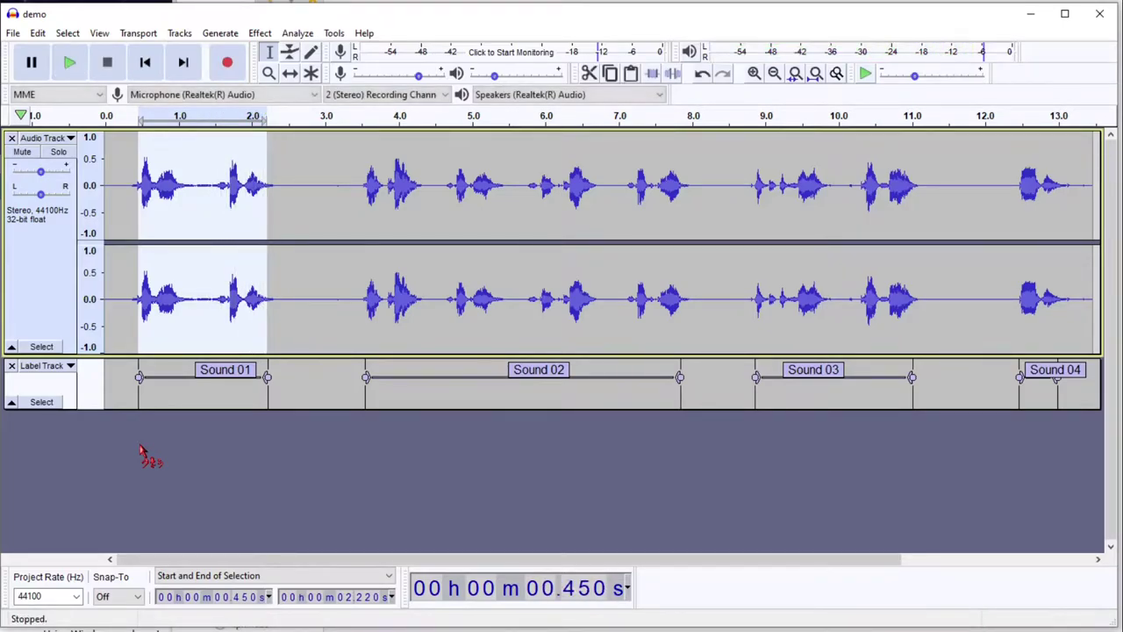
pyautogui.click(248, 369)
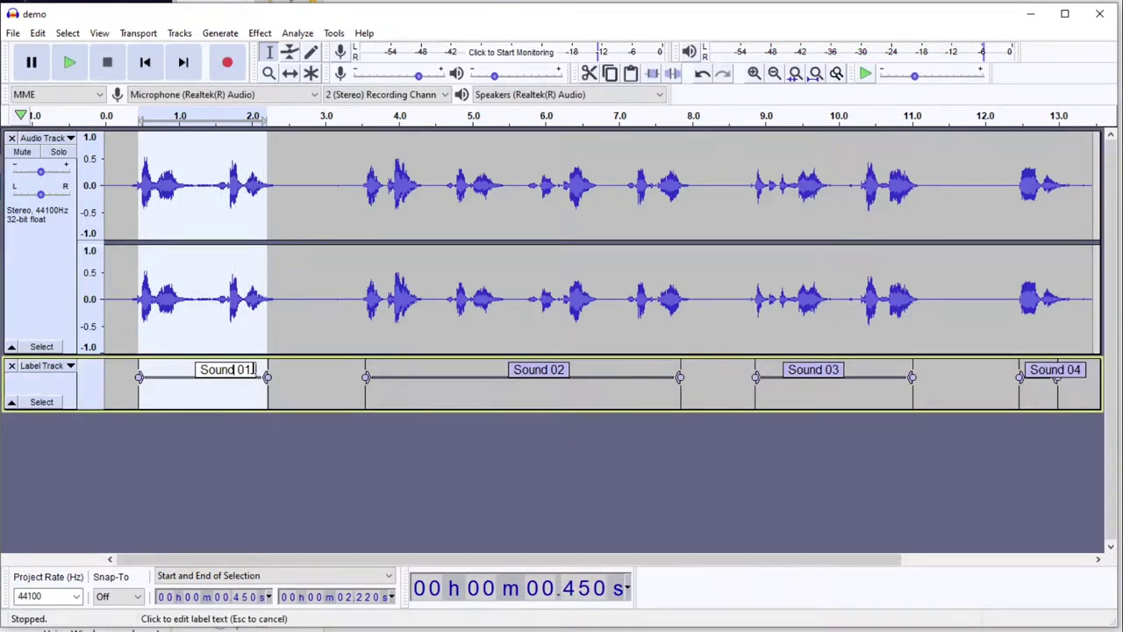
pyautogui.moveTo(254, 369); pyautogui.dragTo(196, 369)
pyautogui.write('Part 1')
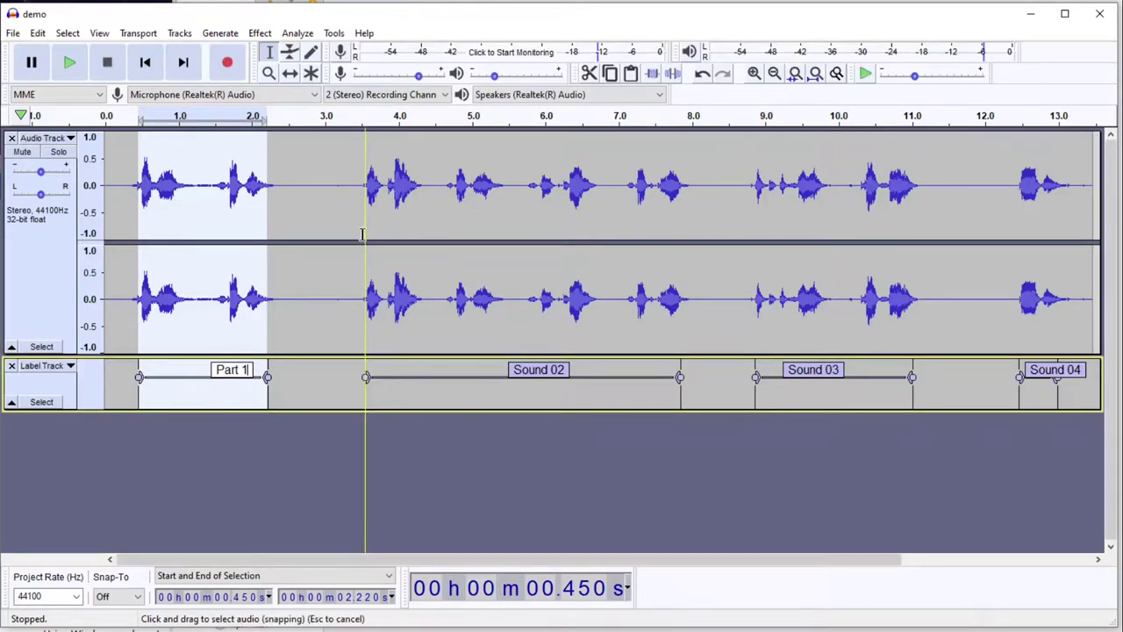
# Step: Play the Sound 02 region and rename its label to 'Part 2', correcting the typo
pyautogui.moveTo(365, 233); pyautogui.dragTo(678, 235)
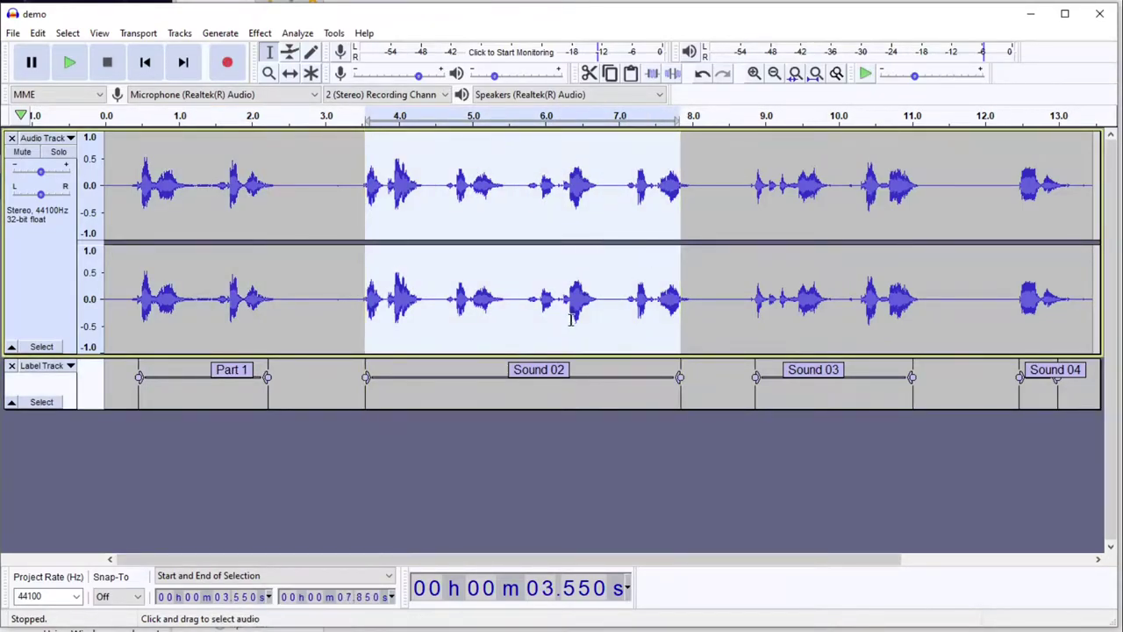
pyautogui.press('space')
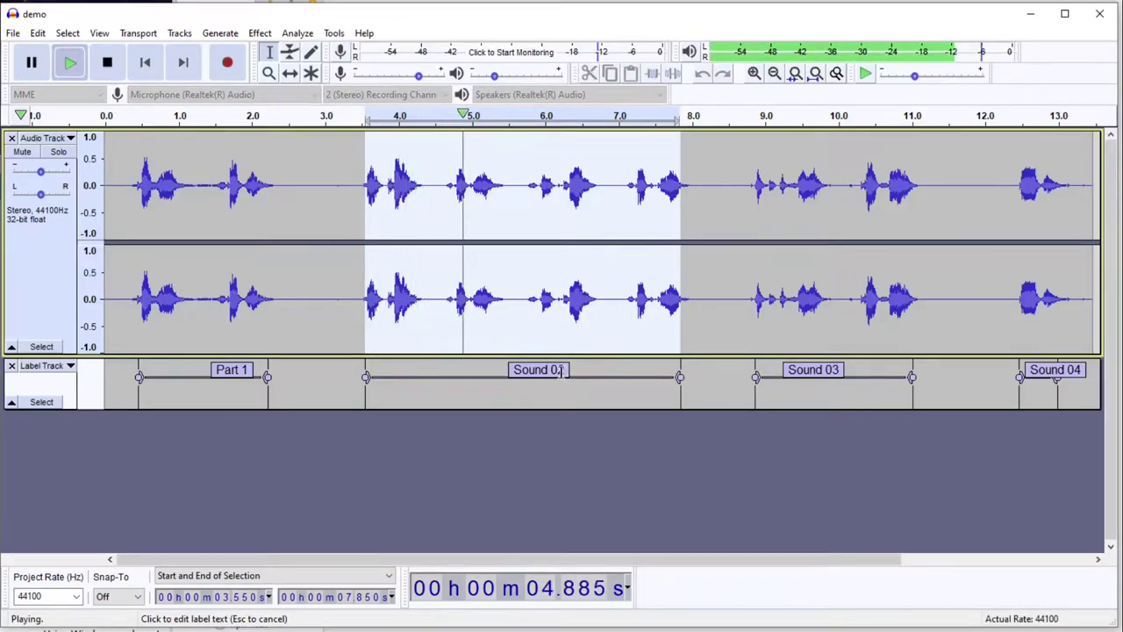
pyautogui.click(562, 369)
pyautogui.hotkey('ctrl', 'a')
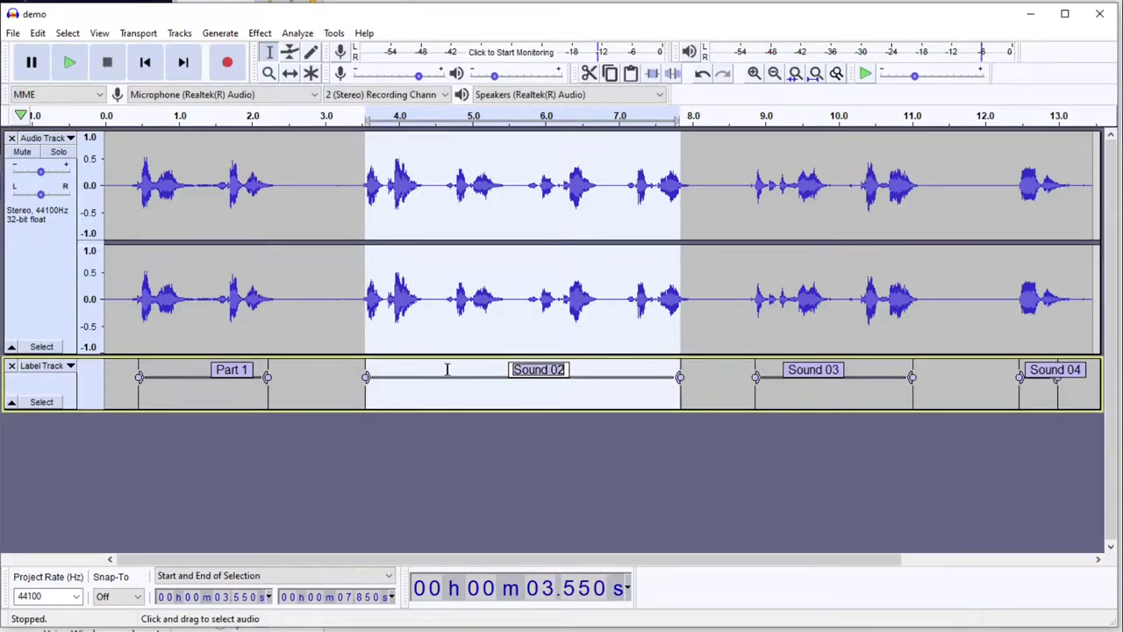
pyautogui.write('PArt 2')
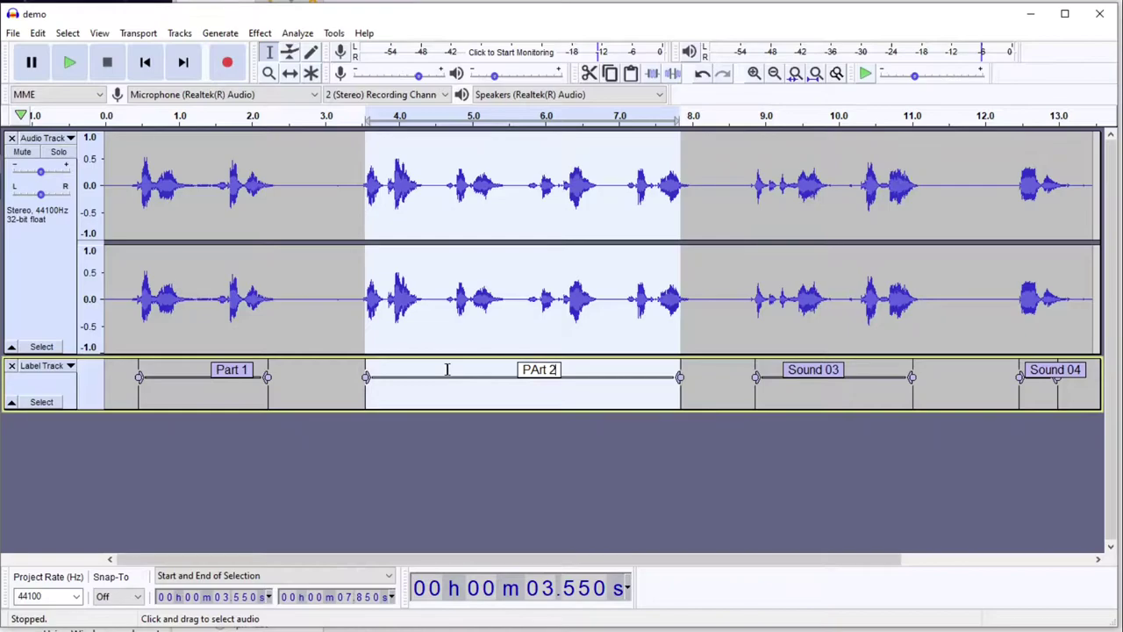
pyautogui.press('BackSpace')
pyautogui.press('BackSpace')
pyautogui.press('BackSpace')
pyautogui.press('BackSpace')
pyautogui.press('BackSpace')
pyautogui.write('art 2')
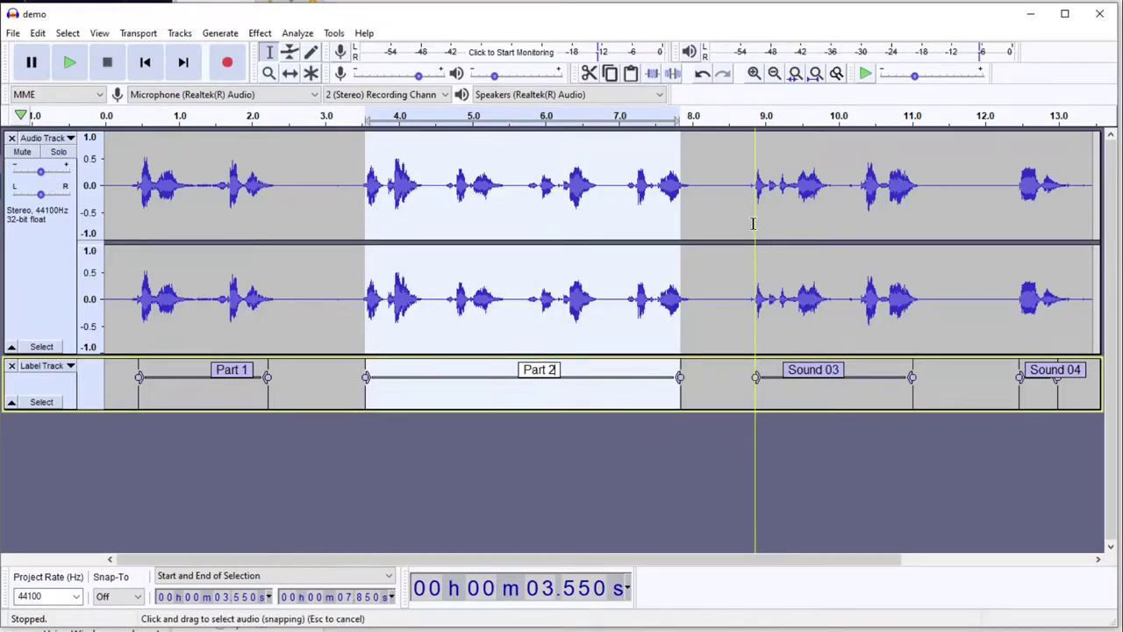
pyautogui.moveTo(755, 225); pyautogui.dragTo(913, 228)
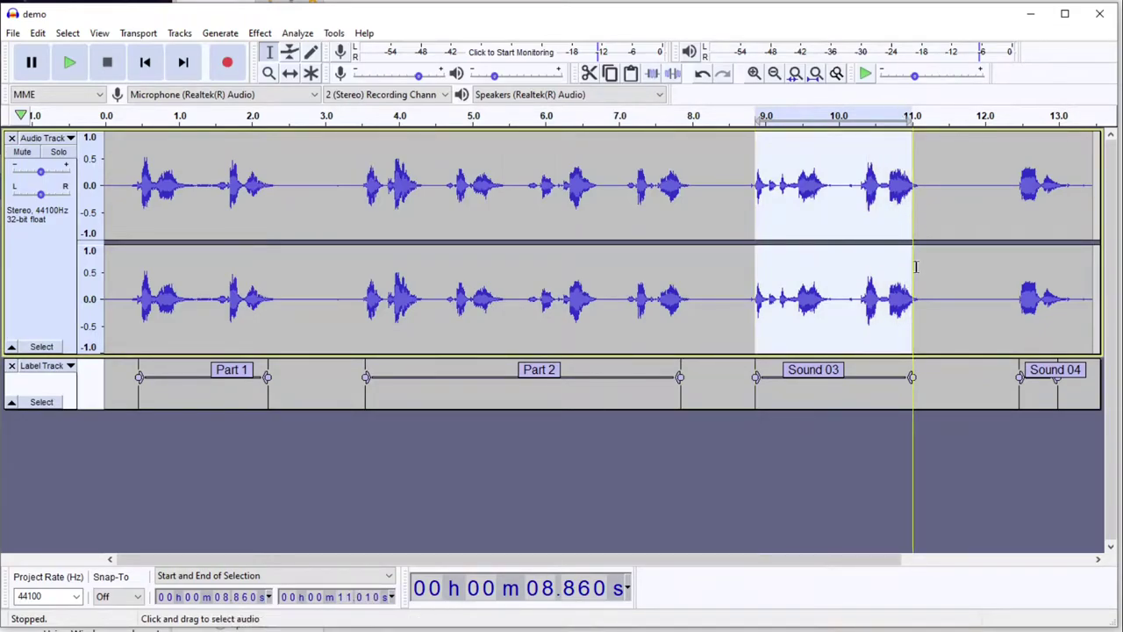
# Step: Move the Sound 03 label's start to about 10.2 s and replay the shortened region
pyautogui.press('space')
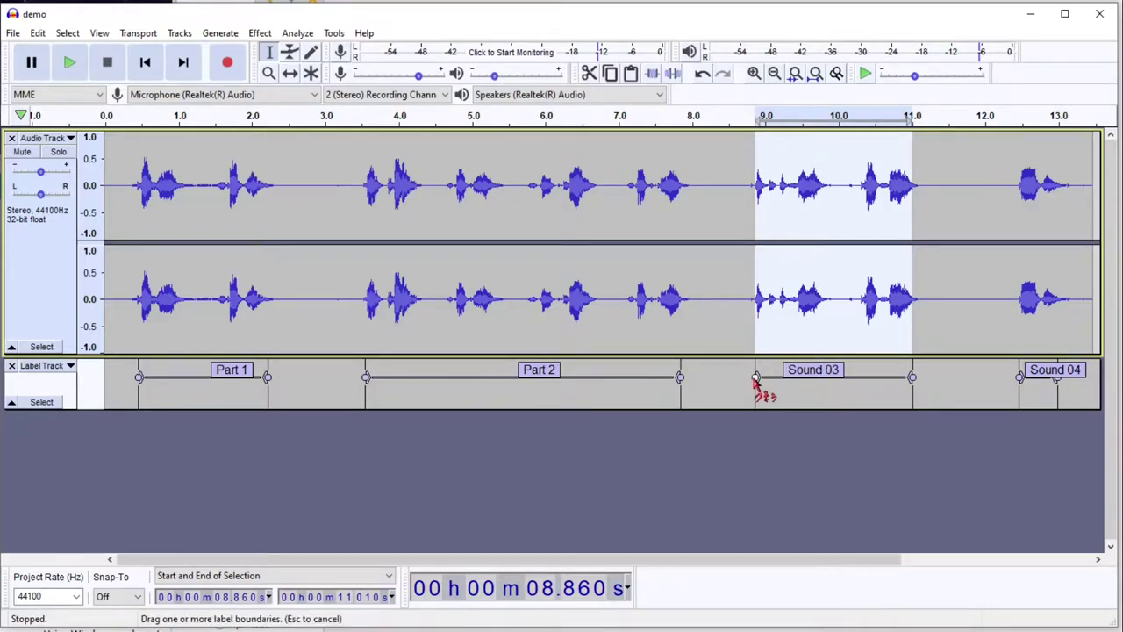
pyautogui.moveTo(755, 379); pyautogui.dragTo(861, 379)
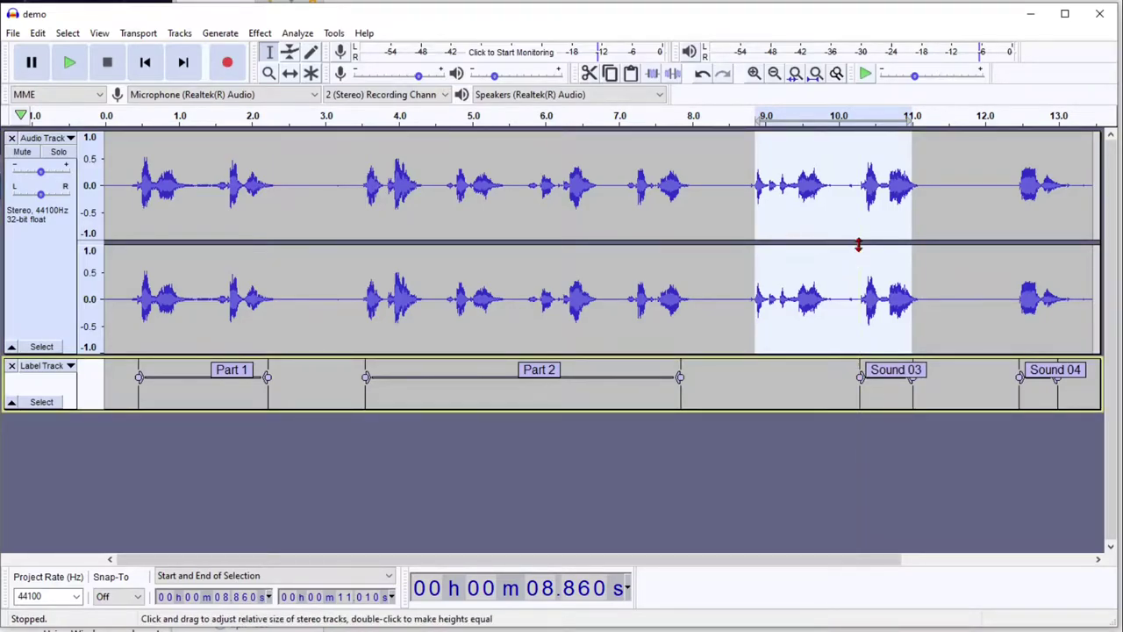
pyautogui.moveTo(857, 251); pyautogui.dragTo(912, 255)
pyautogui.press('space')
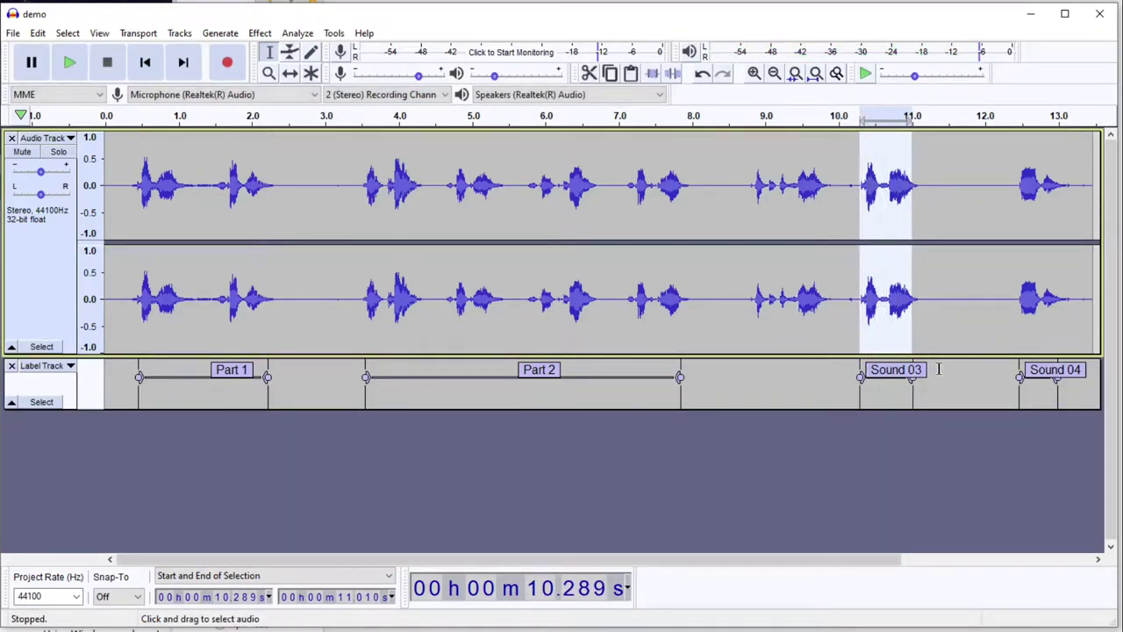
# Step: Rename Sound 03 to 'Part 4' and Sound 04 to 'The end'
pyautogui.click(921, 369)
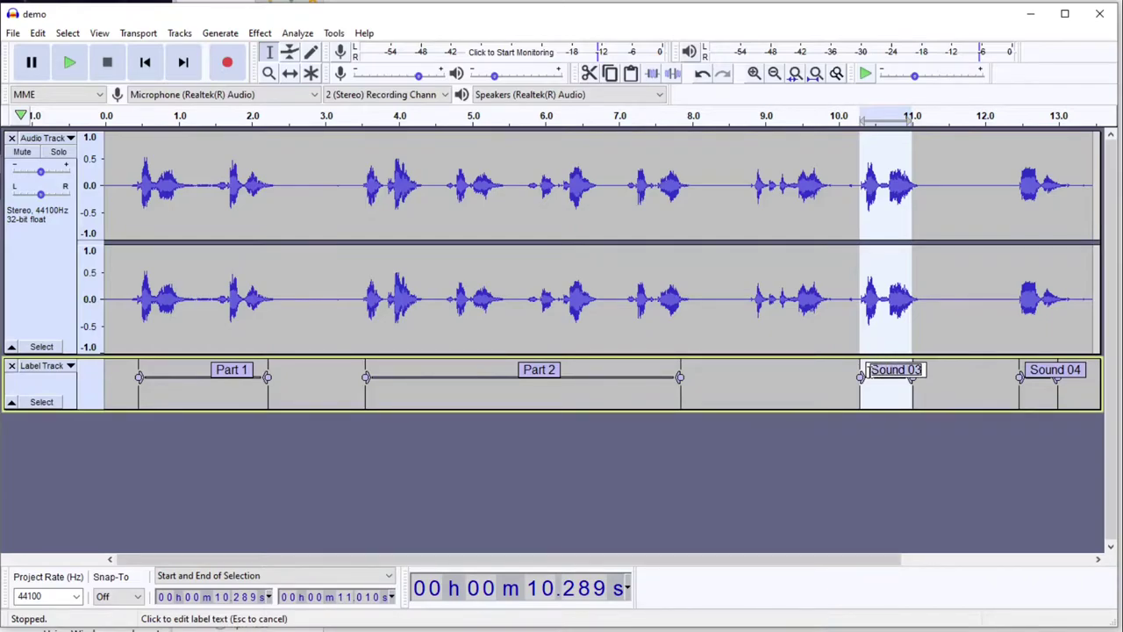
pyautogui.write('Part 4')
pyautogui.click(1031, 370)
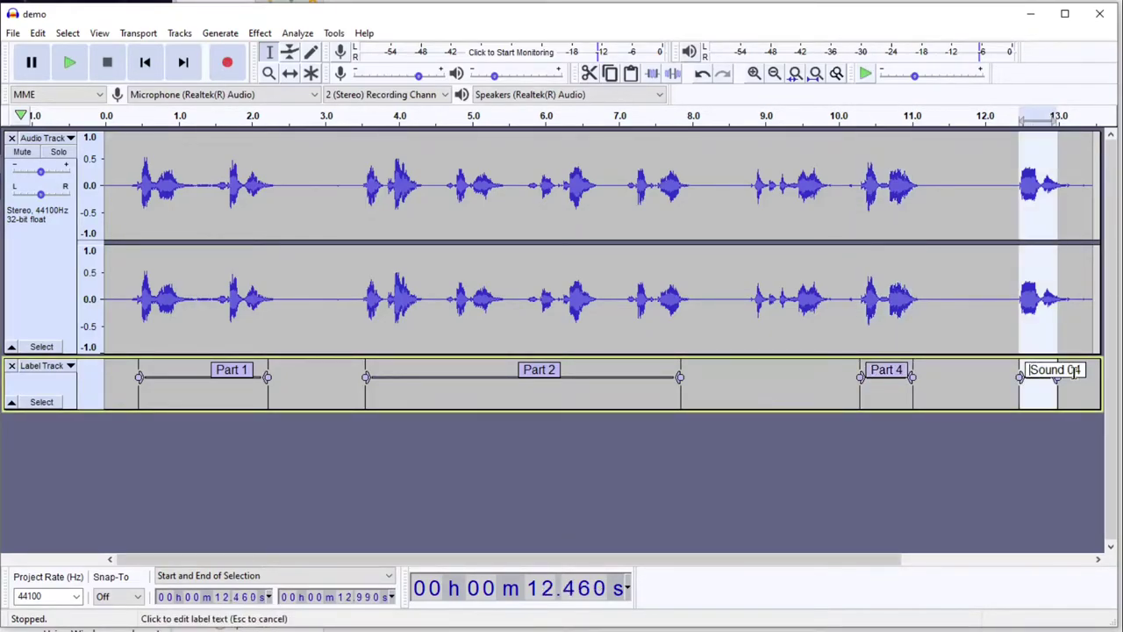
pyautogui.write('The end')
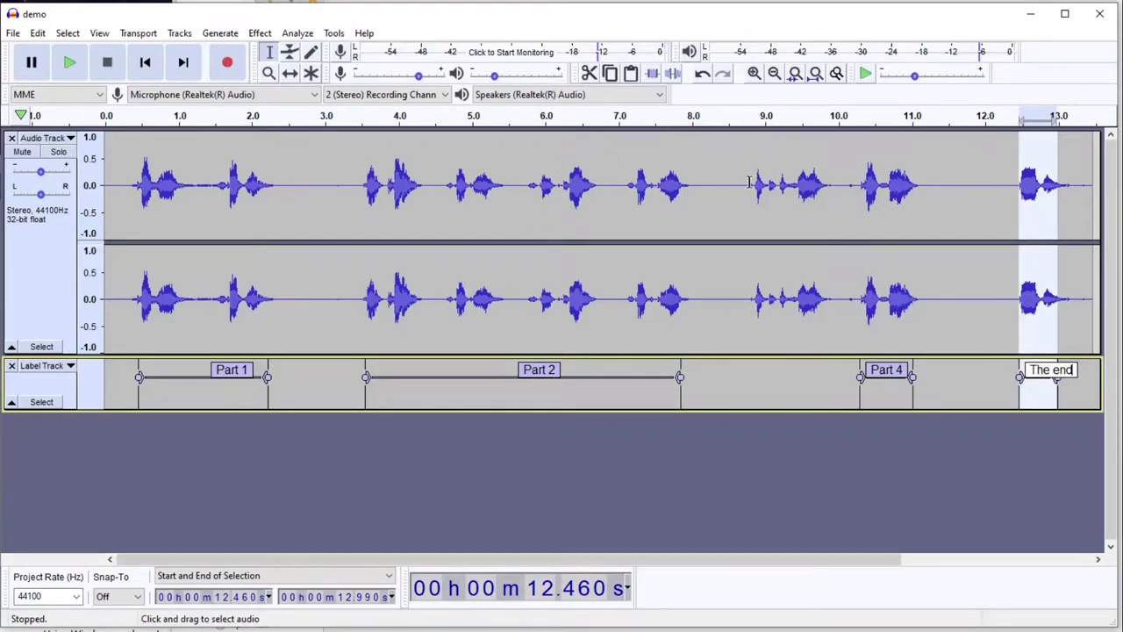
# Step: Add a 'Bad take' label over 8.79–9.91 s, then delete it from its context menu
pyautogui.moveTo(749, 182); pyautogui.dragTo(830, 191)
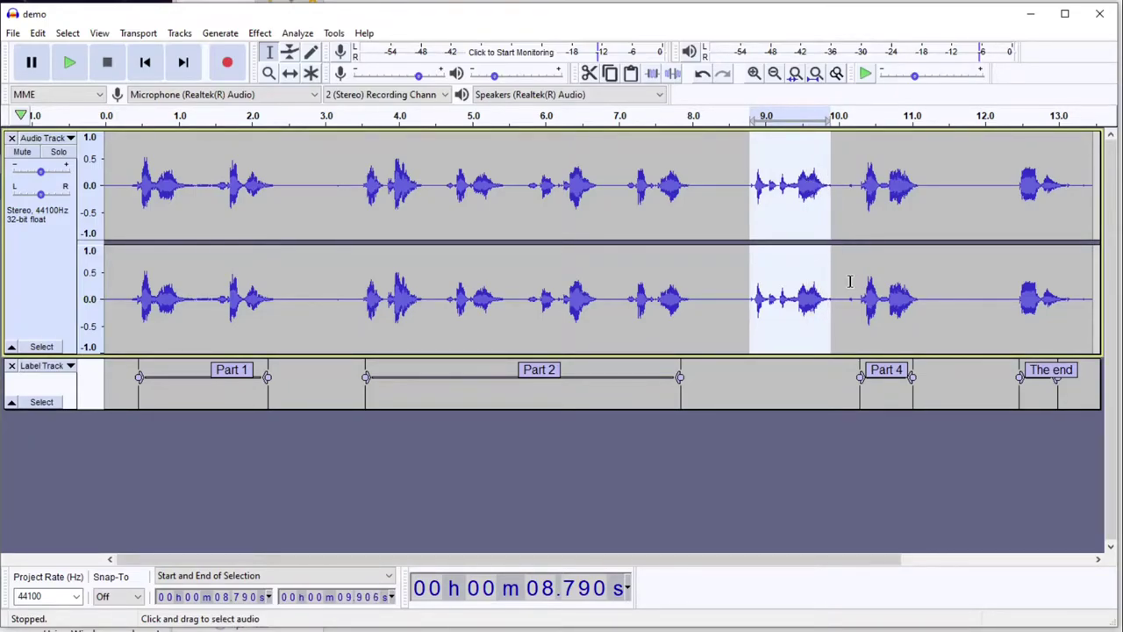
pyautogui.press('space')
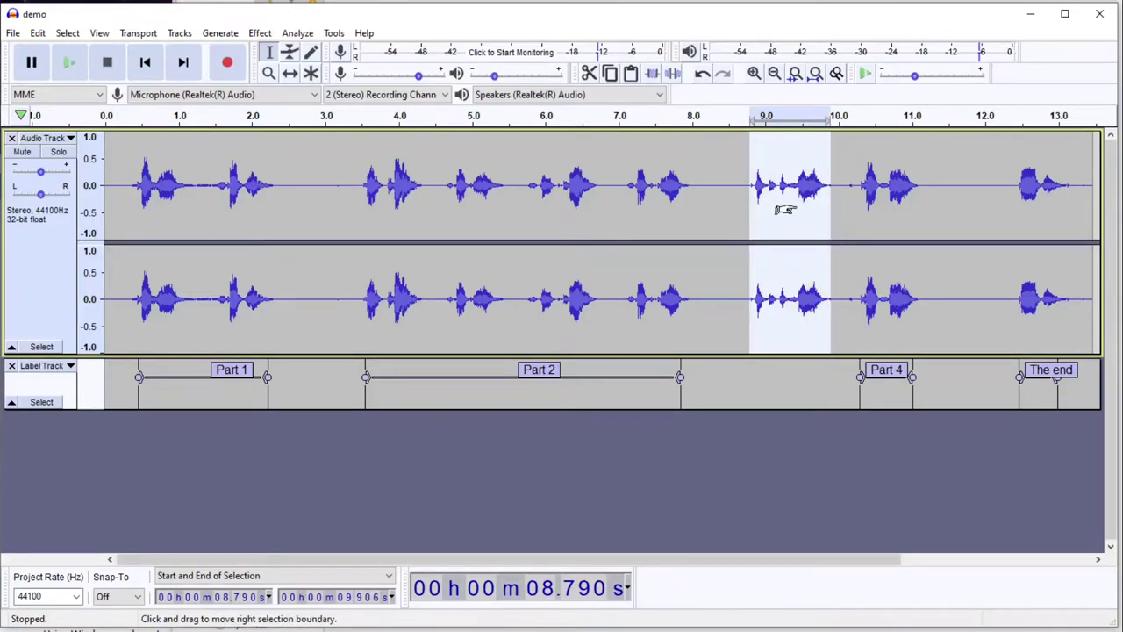
pyautogui.hotkey('ctrl', 'b')
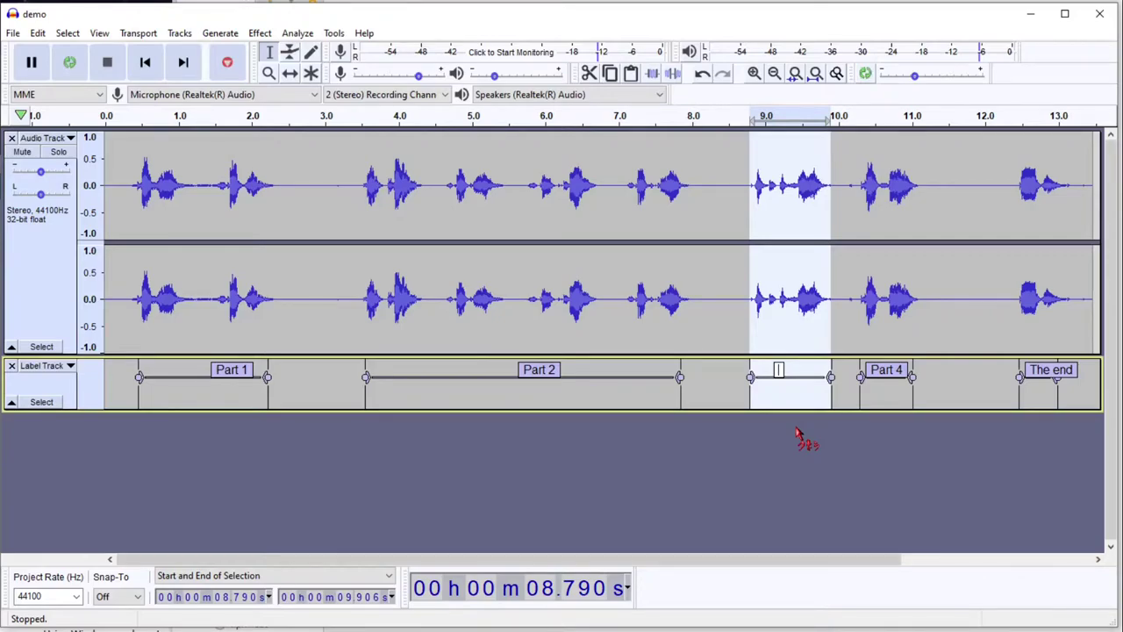
pyautogui.write('Bad take')
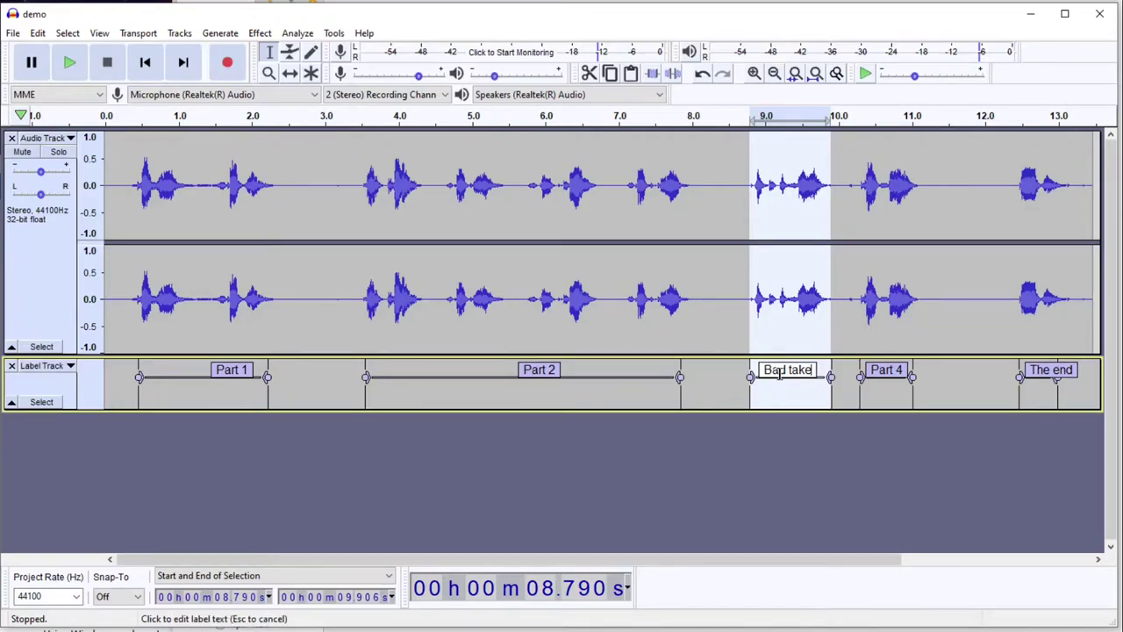
pyautogui.rightClick(794, 386)
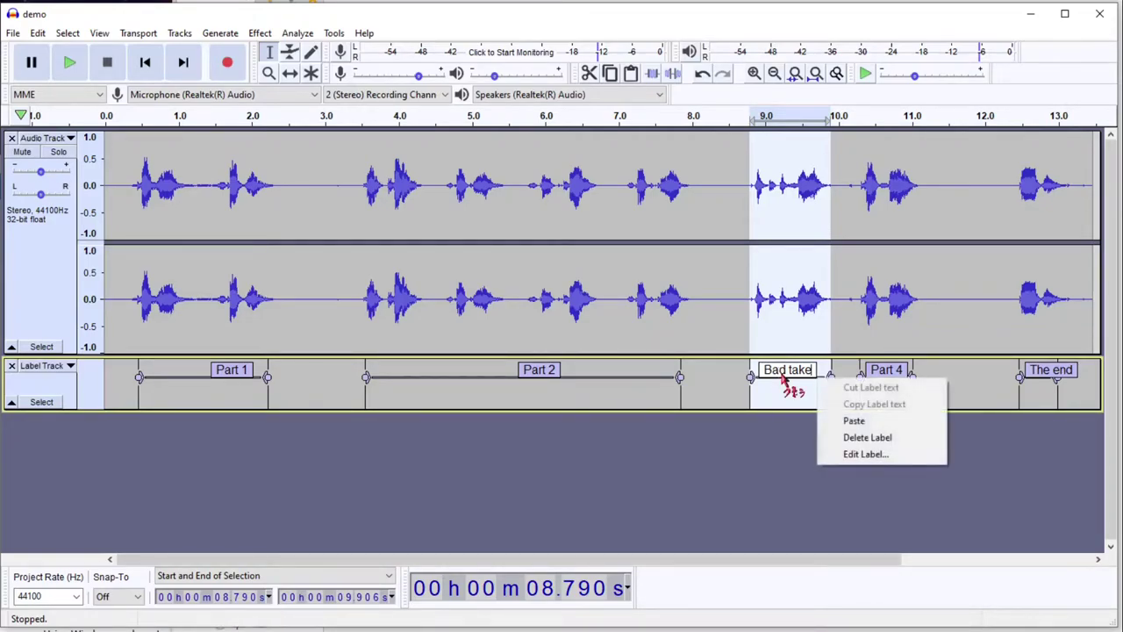
pyautogui.click(849, 437)
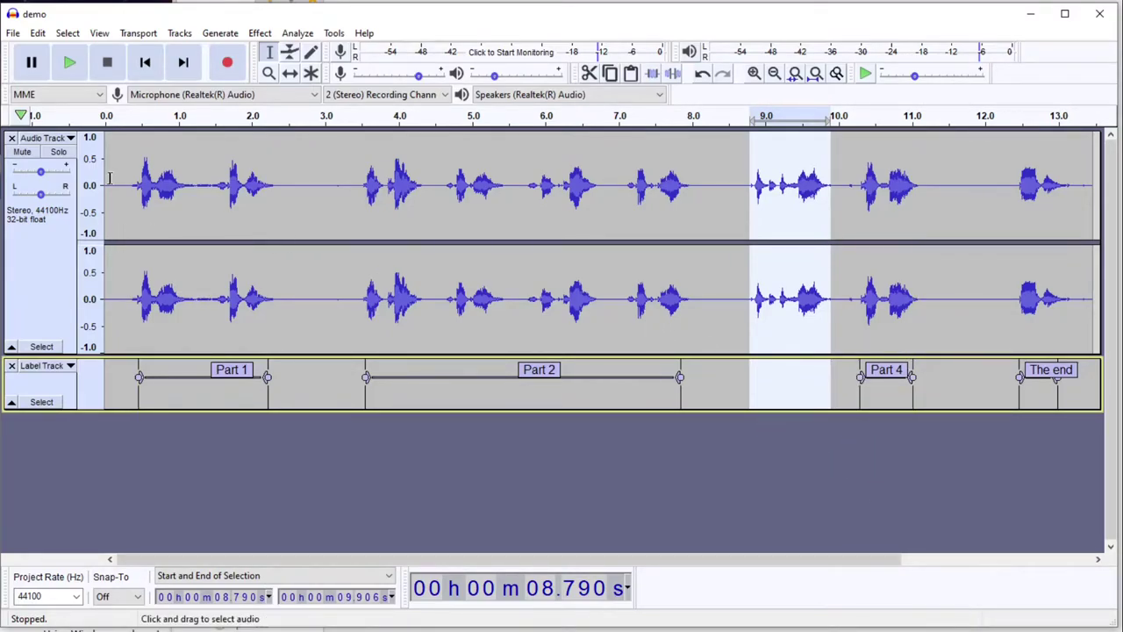
# Step: Open File > Export > Export Multiple to split the audio into MP3s by label
pyautogui.click(14, 32)
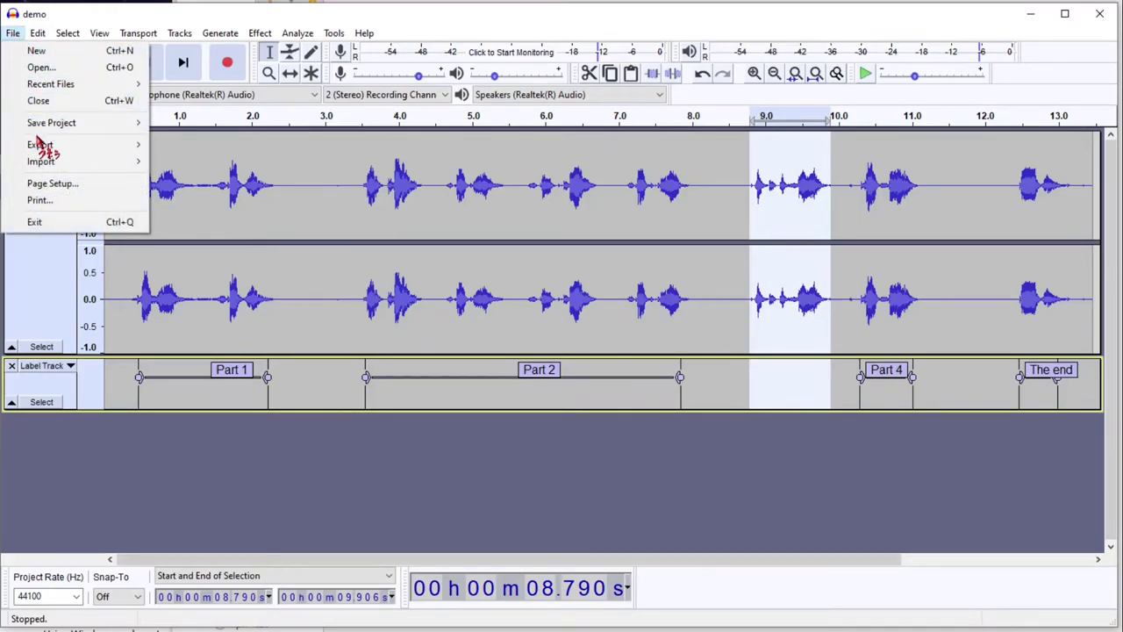
pyautogui.moveTo(41, 146)
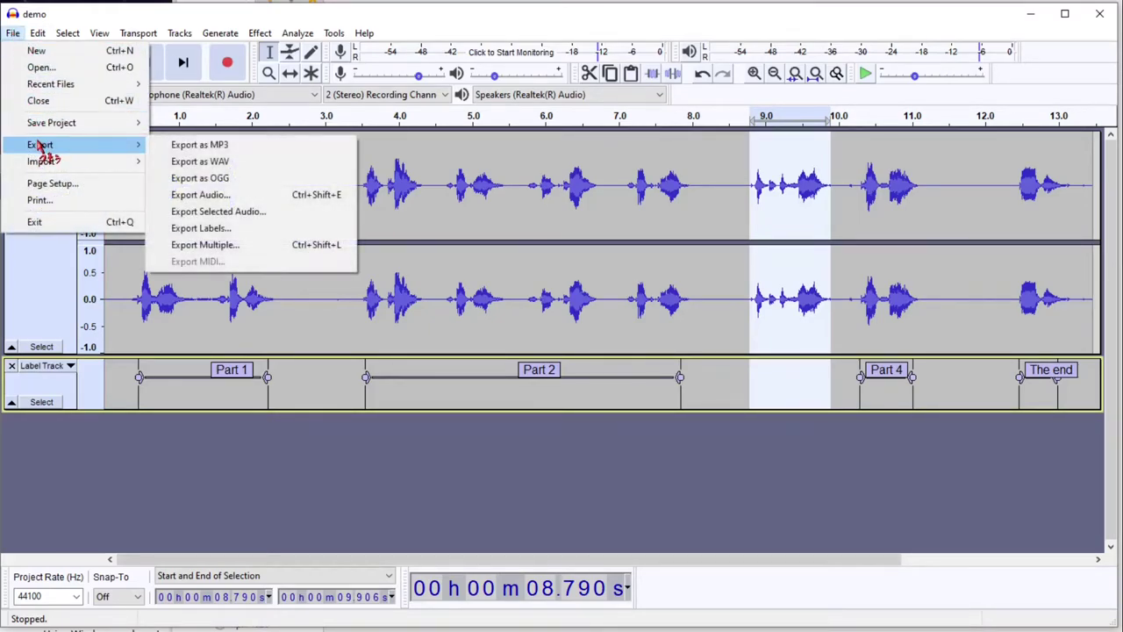
pyautogui.click(263, 250)
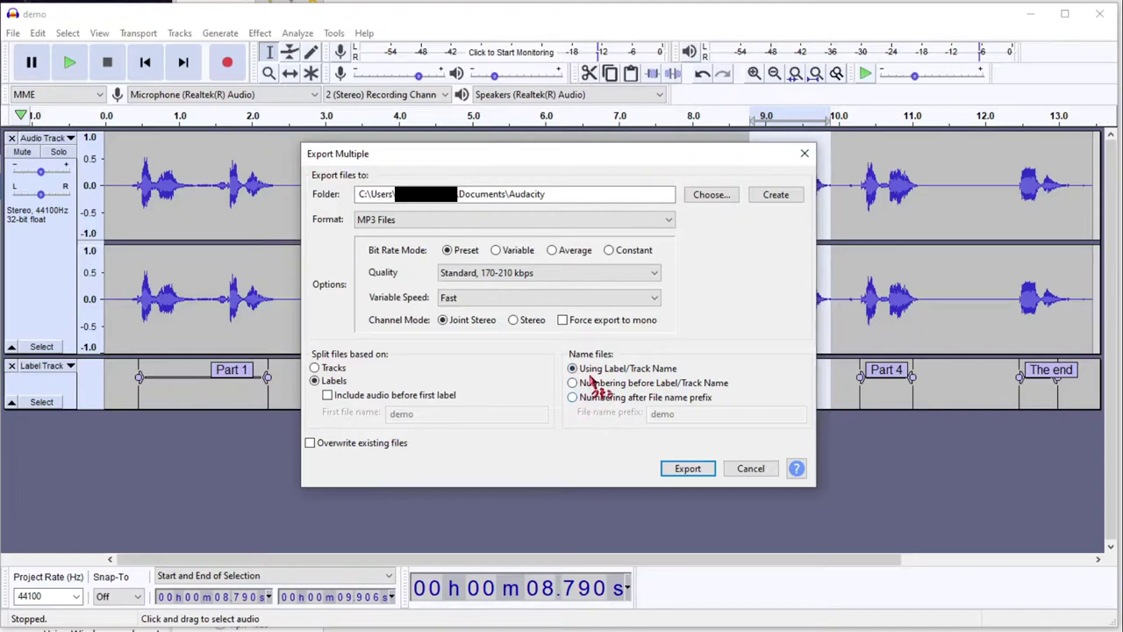
# Step: Export the four labelled parts as MP3s, accepting the metadata tags for each file
pyautogui.click(690, 469)
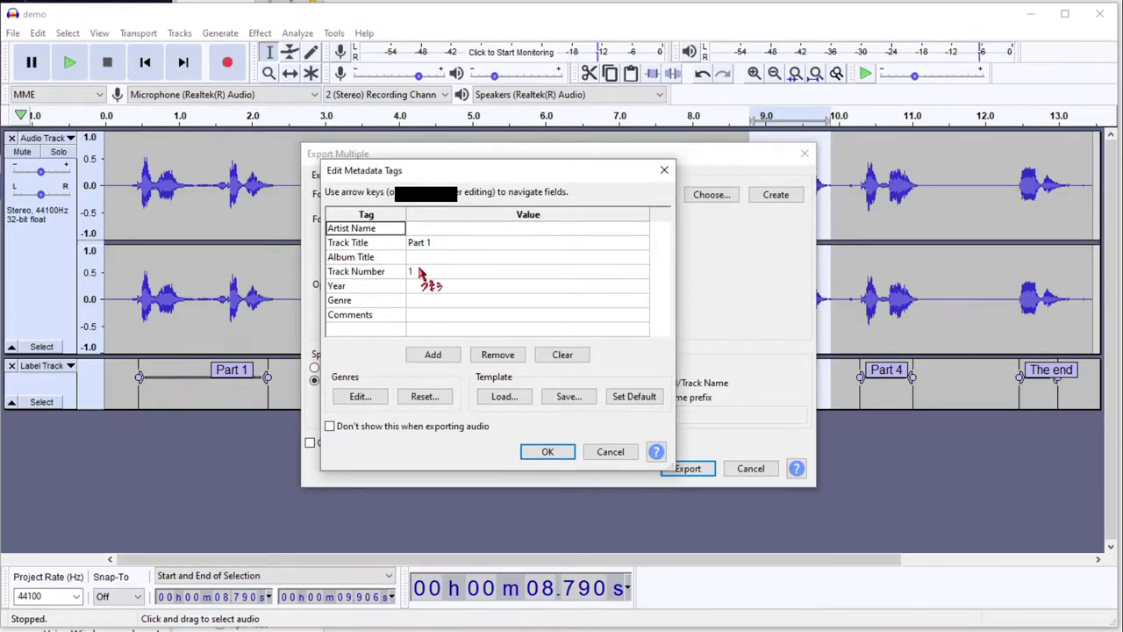
pyautogui.click(549, 451)
pyautogui.click(549, 451)
pyautogui.click(549, 451)
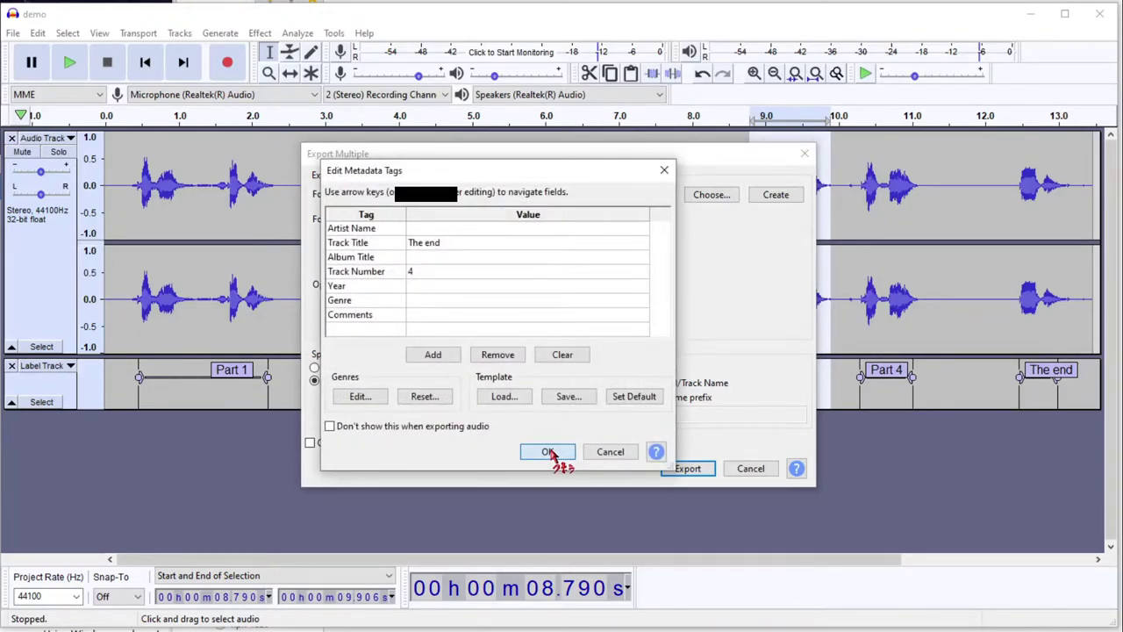
pyautogui.click(549, 452)
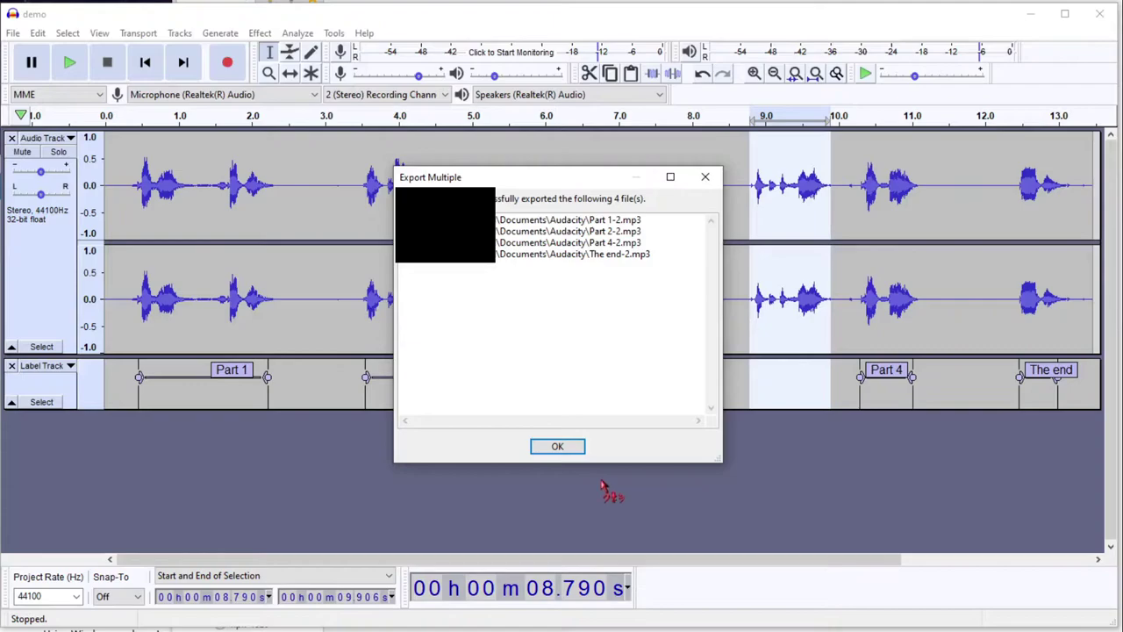
# Step: Dismiss the exported-files list and reselect the whole speech track
pyautogui.click(558, 447)
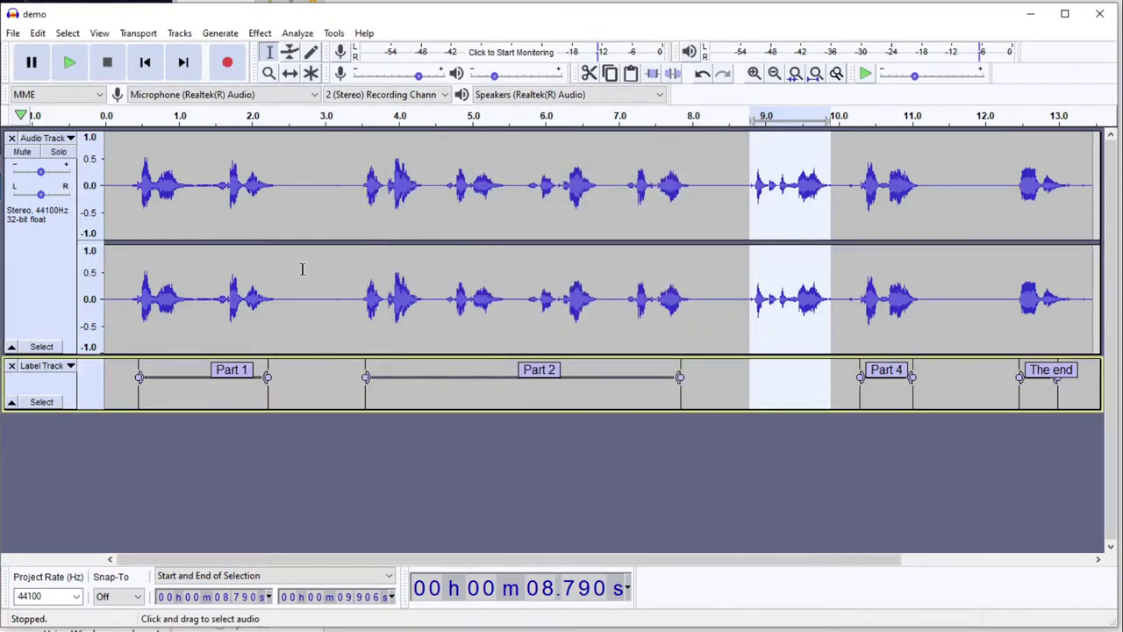
pyautogui.click(138, 293)
pyautogui.moveTo(138, 294); pyautogui.dragTo(273, 321)
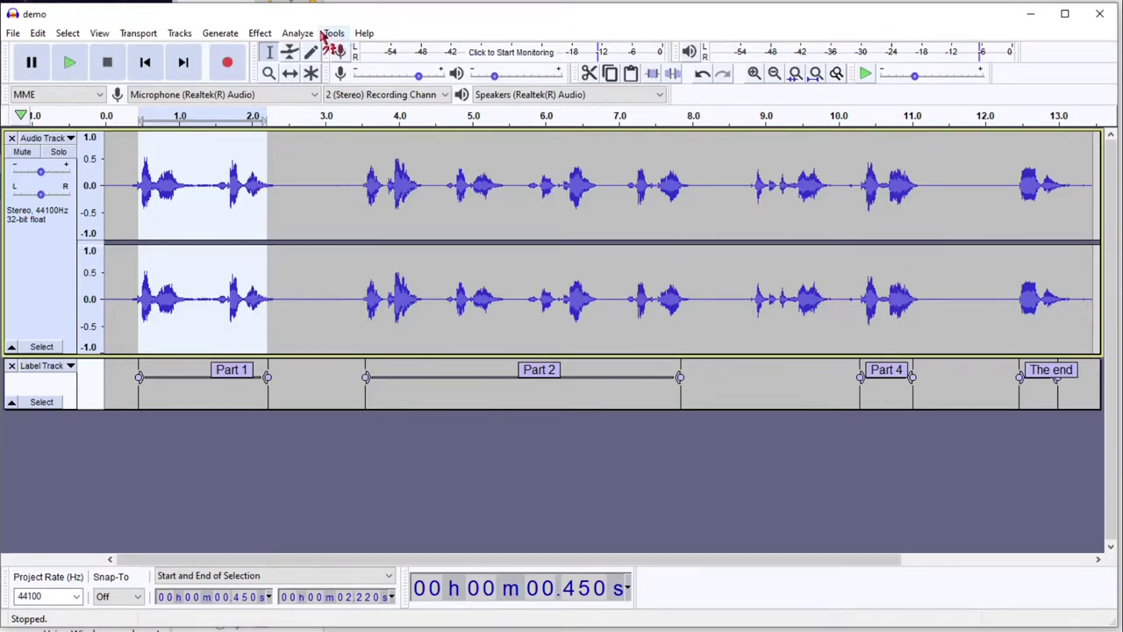
pyautogui.click(52, 284)
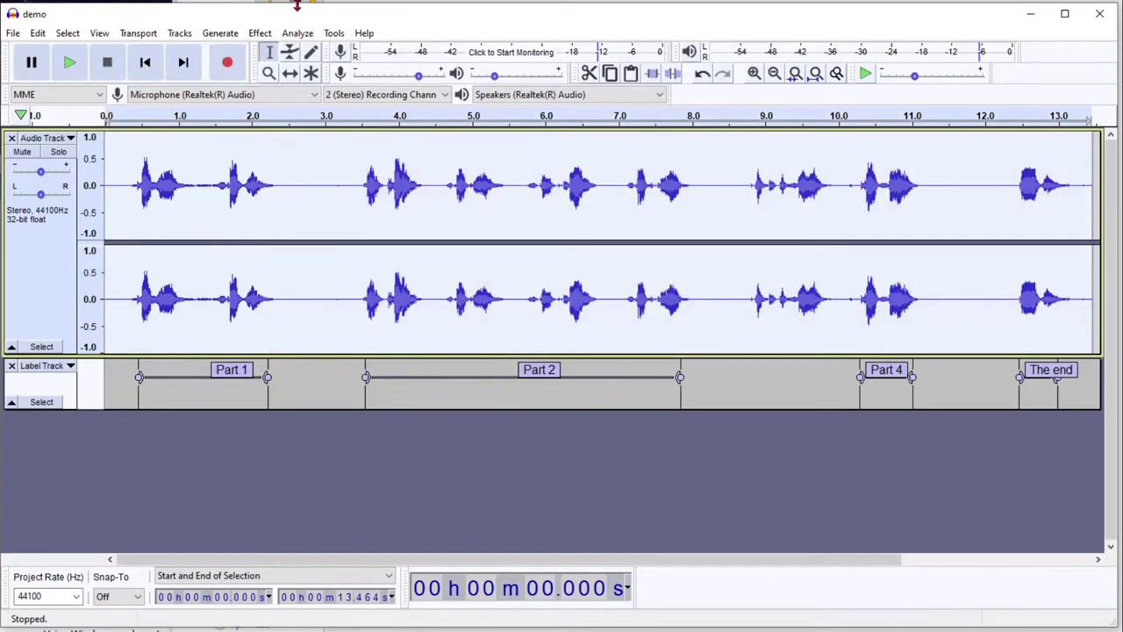
# Step: Rerun Label Sounds with maximum leading and trailing silence set to 0.1 s
pyautogui.click(299, 35)
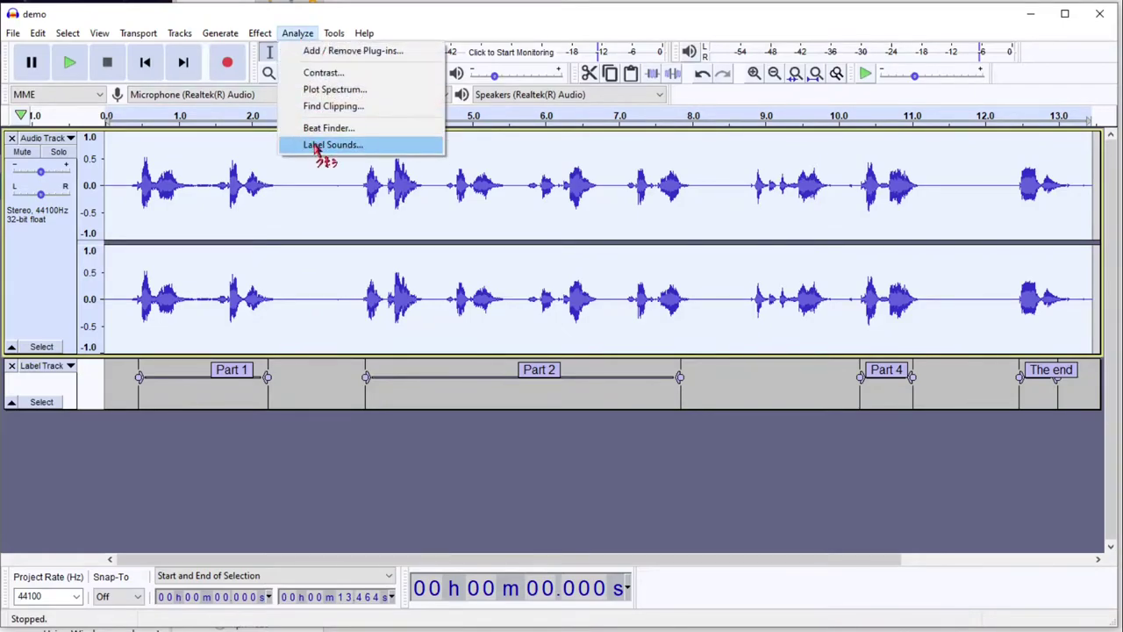
pyautogui.click(319, 145)
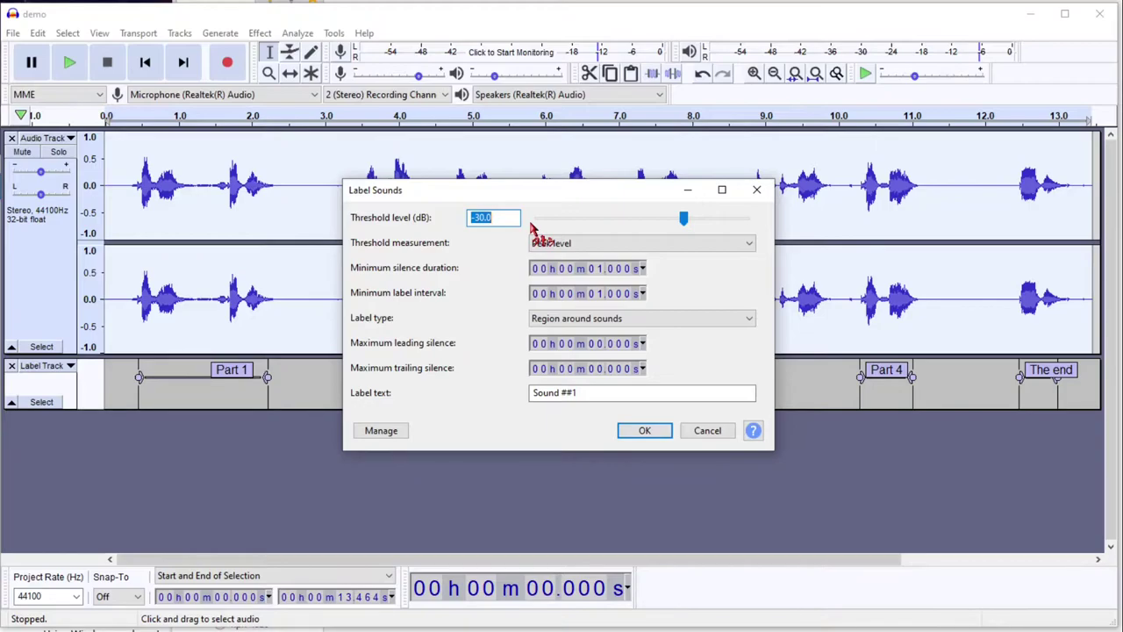
pyautogui.click(609, 343)
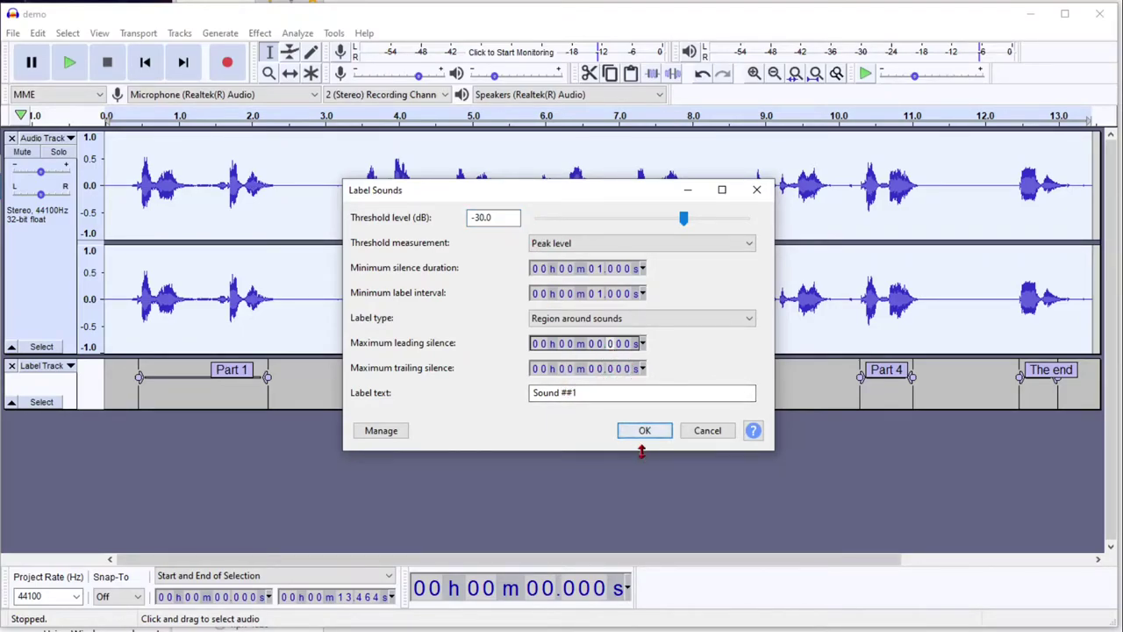
pyautogui.write('1')
pyautogui.click(613, 372)
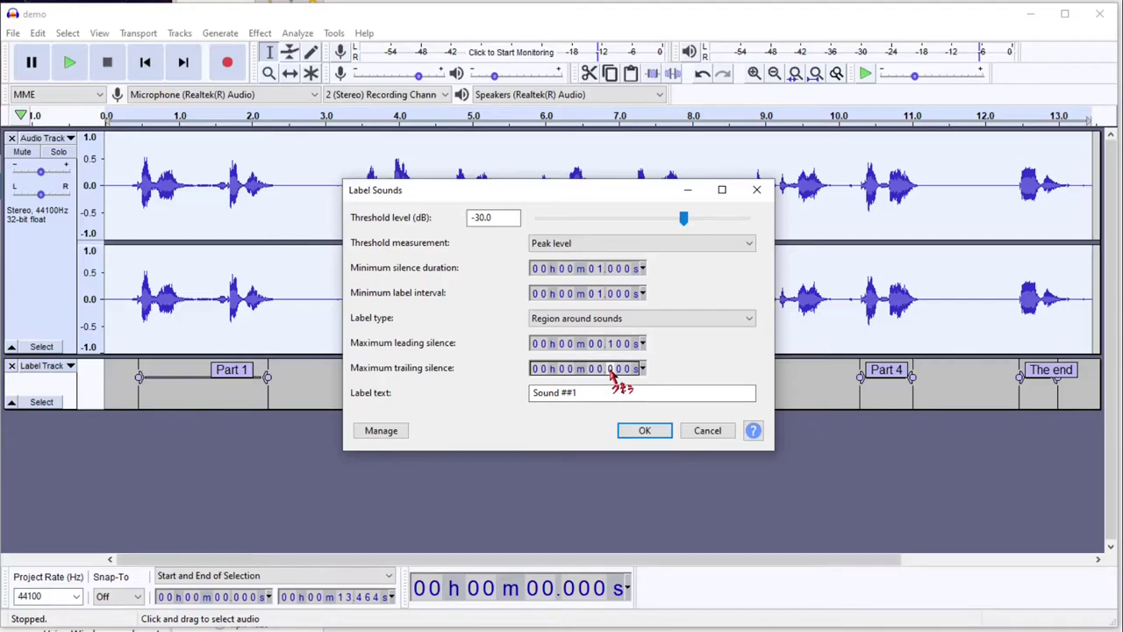
pyautogui.write('1')
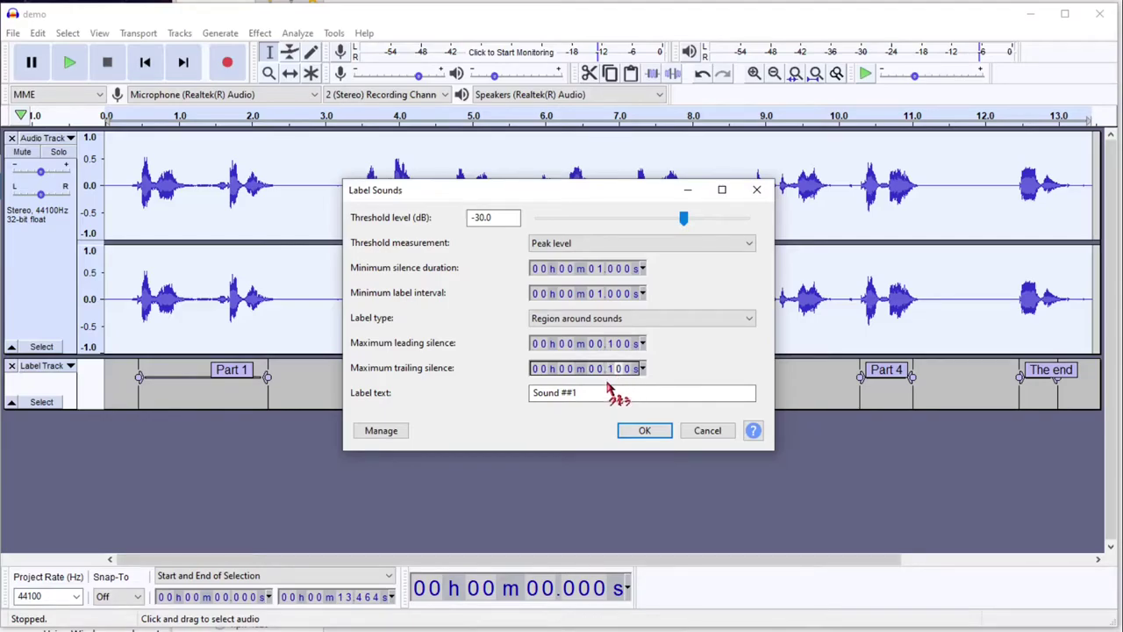
pyautogui.click(645, 433)
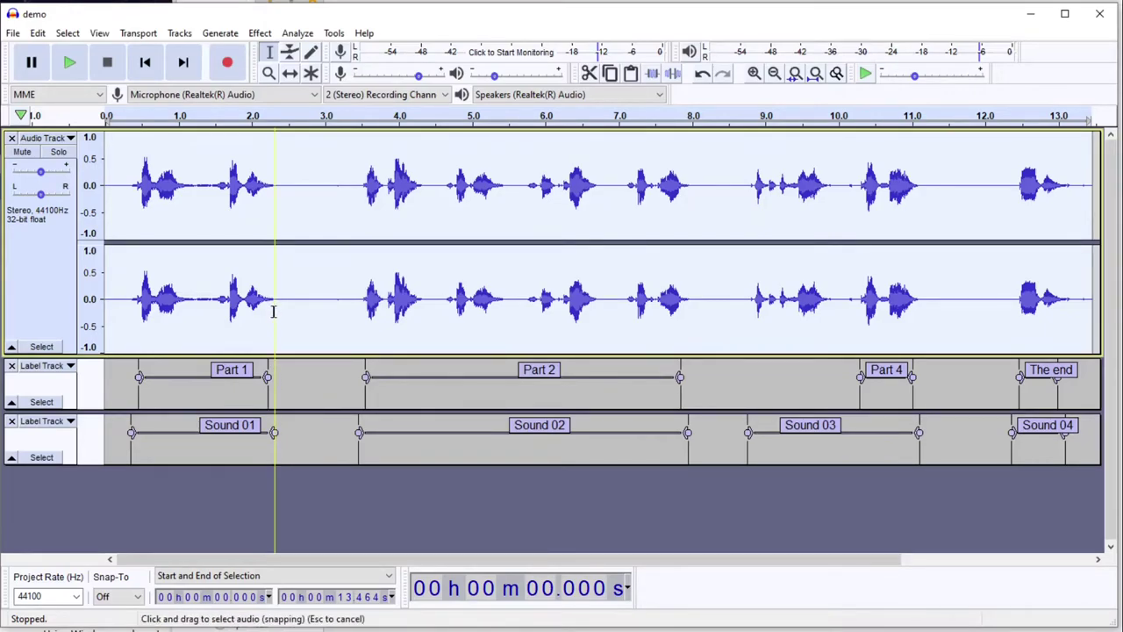
# Step: Drag across the Sound 01 region so the selection snaps to 0.35–2.32 s
pyautogui.moveTo(273, 312); pyautogui.dragTo(131, 313)
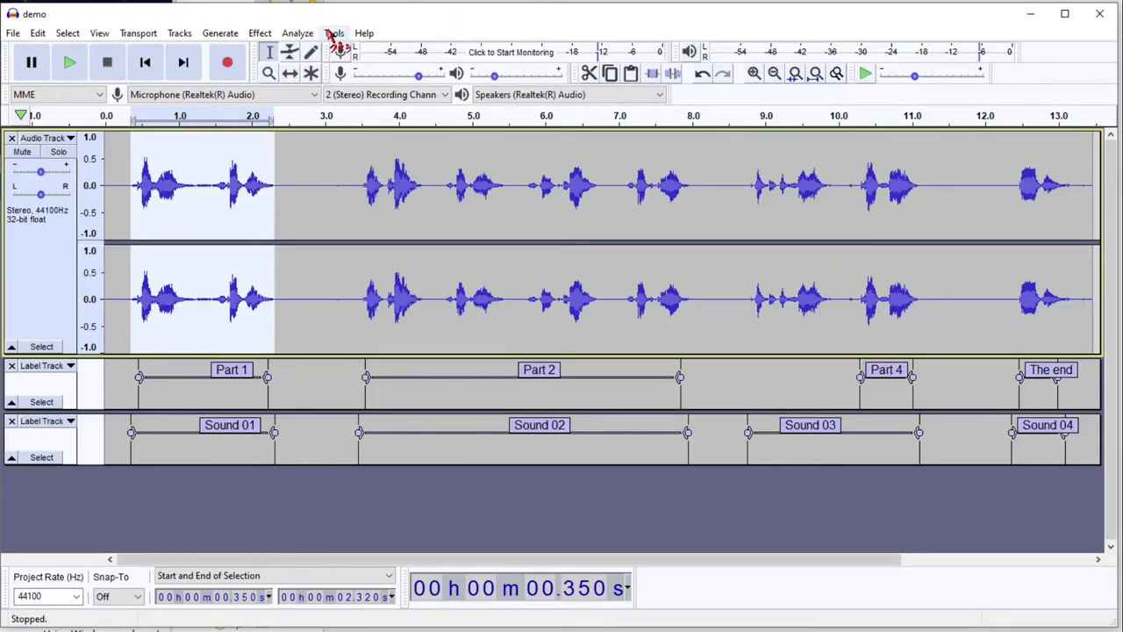
# Step: Remove the Sound label track and rerun Label Sounds with label type 'Region between sounds'
pyautogui.click(12, 422)
pyautogui.click(51, 307)
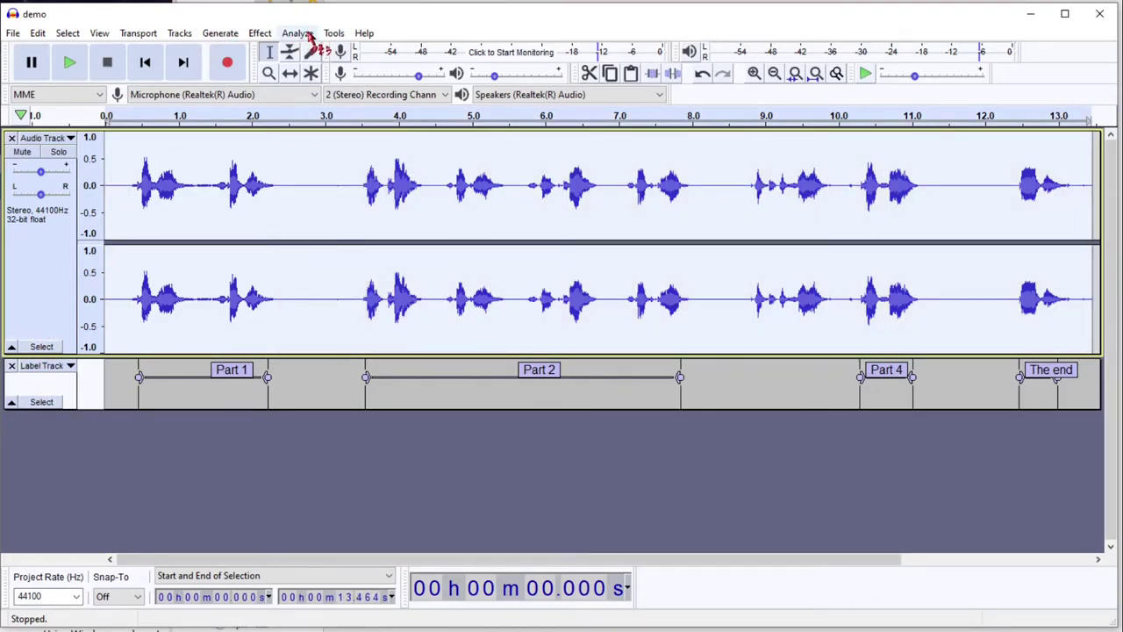
pyautogui.click(296, 34)
pyautogui.click(339, 144)
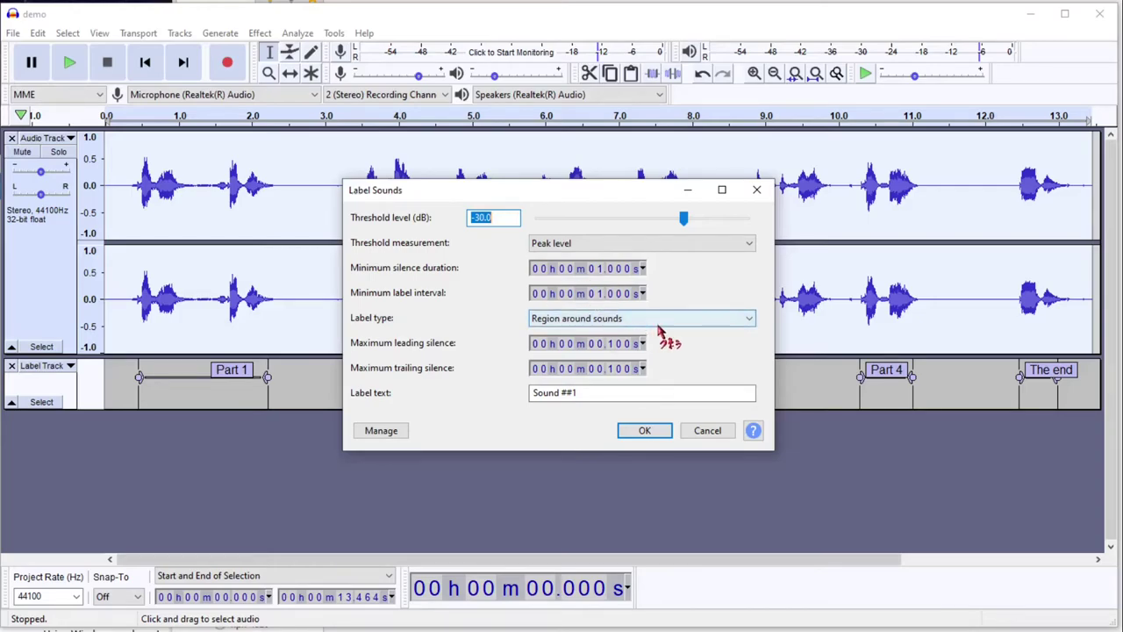
pyautogui.click(724, 320)
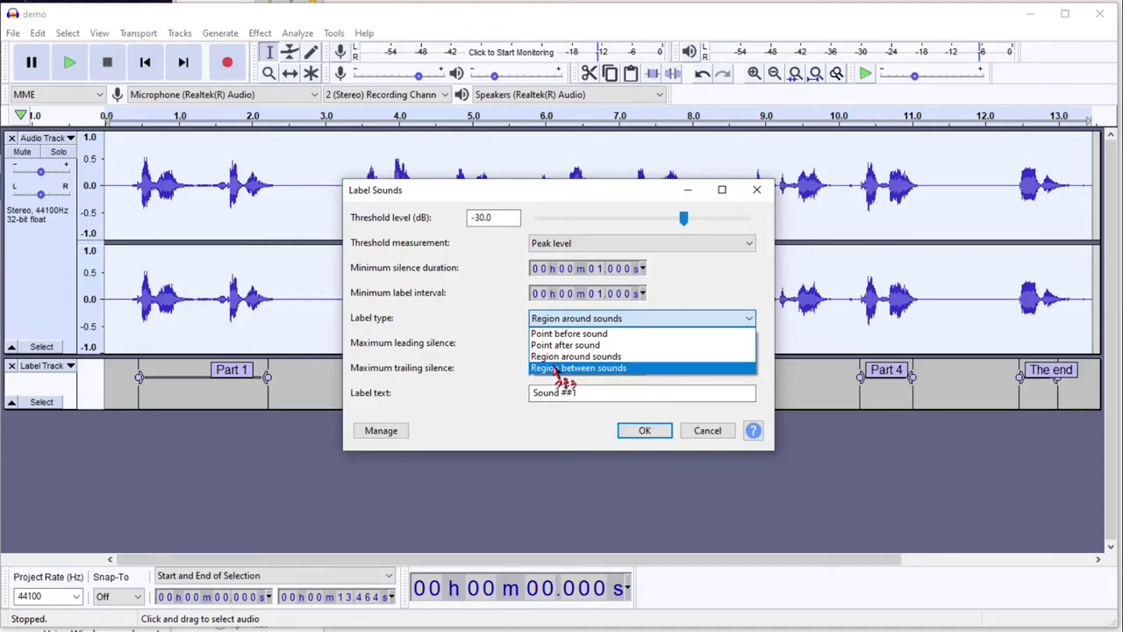
pyautogui.click(554, 369)
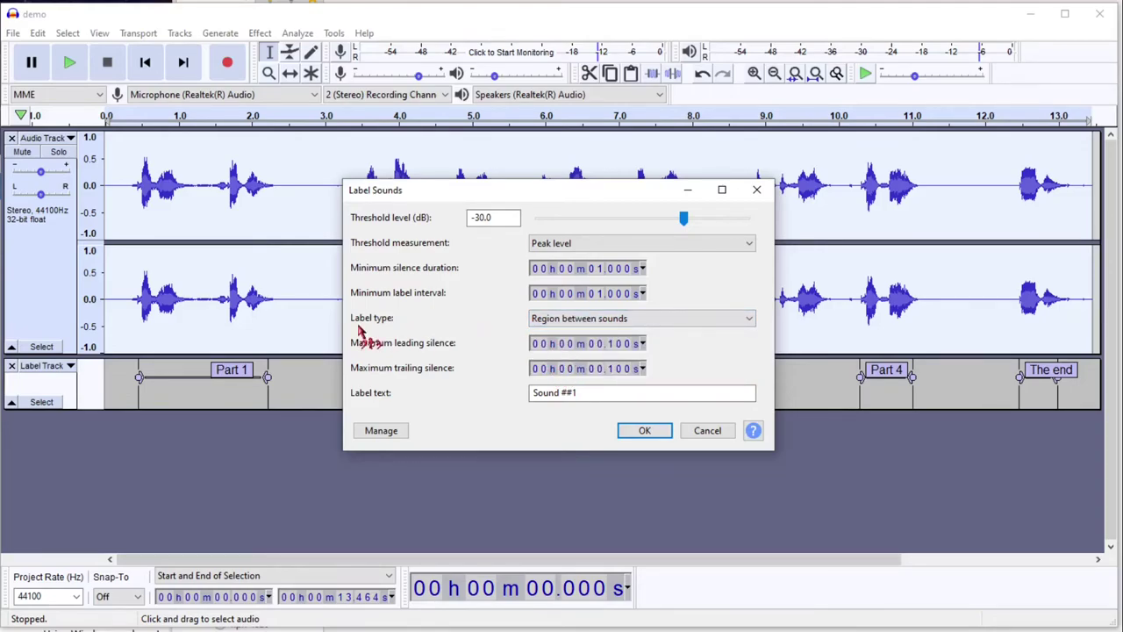
pyautogui.click(649, 430)
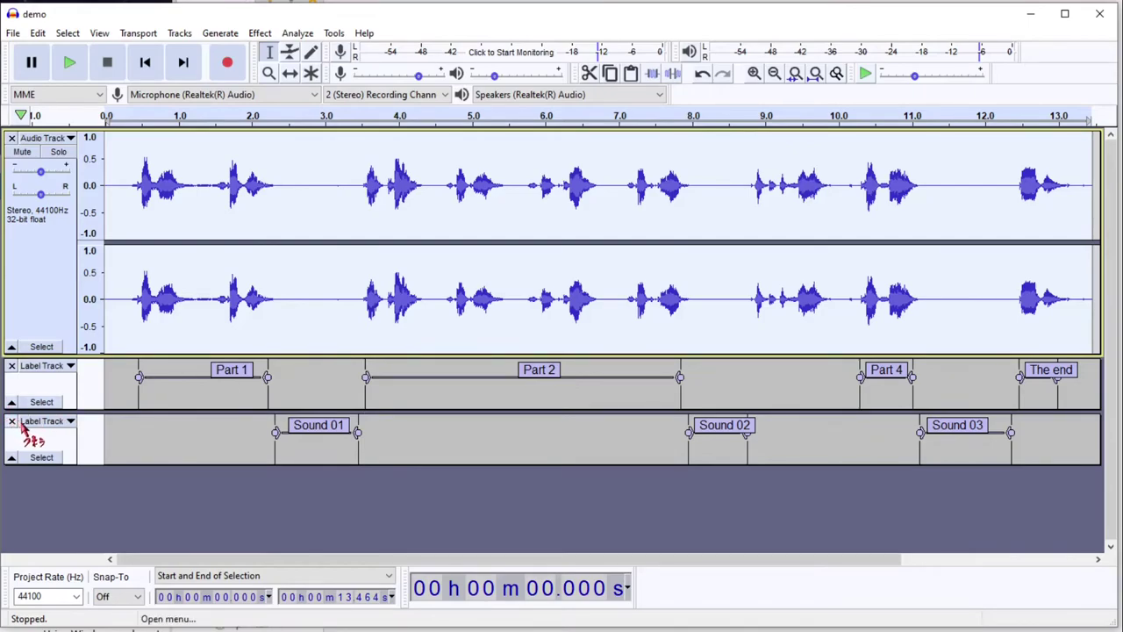
# Step: Split-delete the audio under the gap labels, leaving empty gaps in the speech track
pyautogui.click(58, 448)
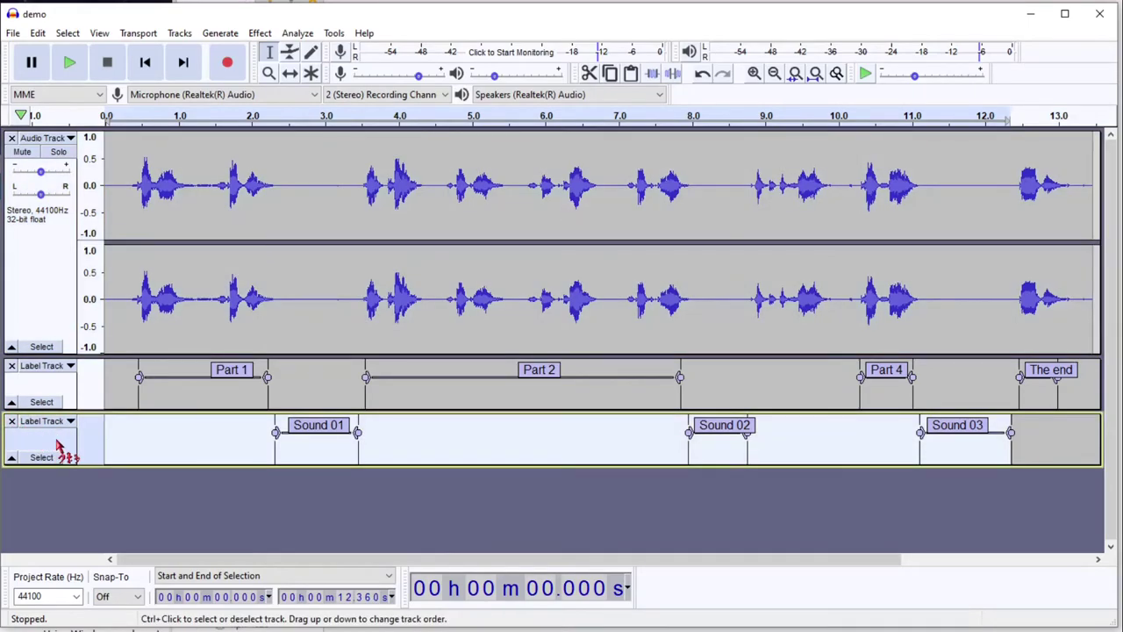
pyautogui.click(37, 32)
pyautogui.moveTo(116, 241)
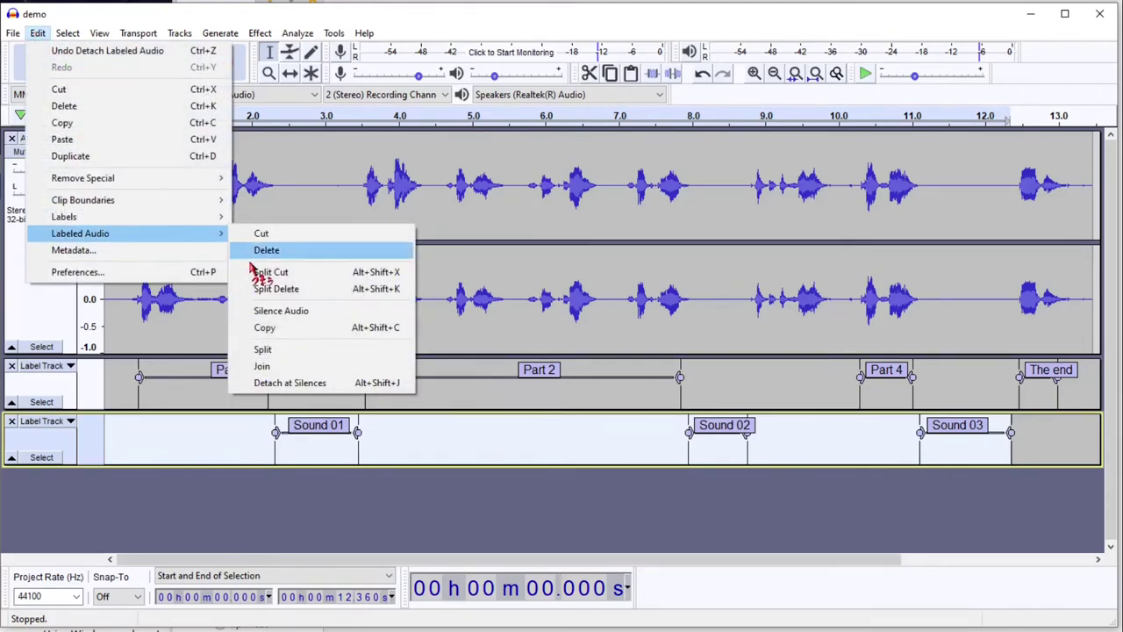
pyautogui.click(298, 293)
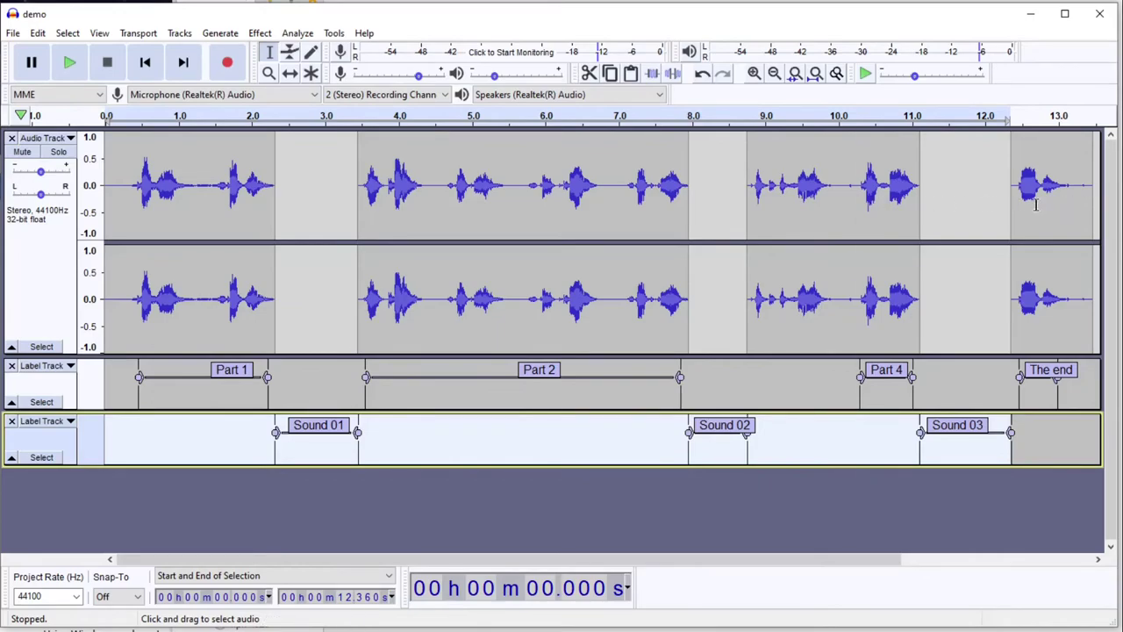
pyautogui.click(290, 74)
pyautogui.click(38, 50)
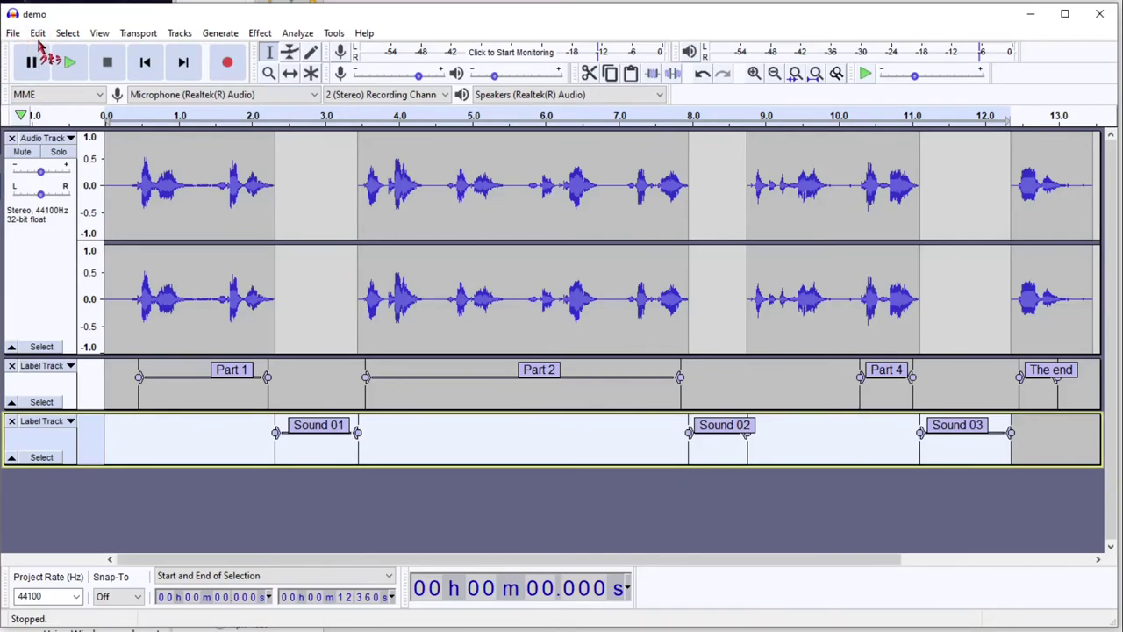
# Step: Delete the labeled audio so the speech closes up and ends near 10.3 s
pyautogui.click(37, 34)
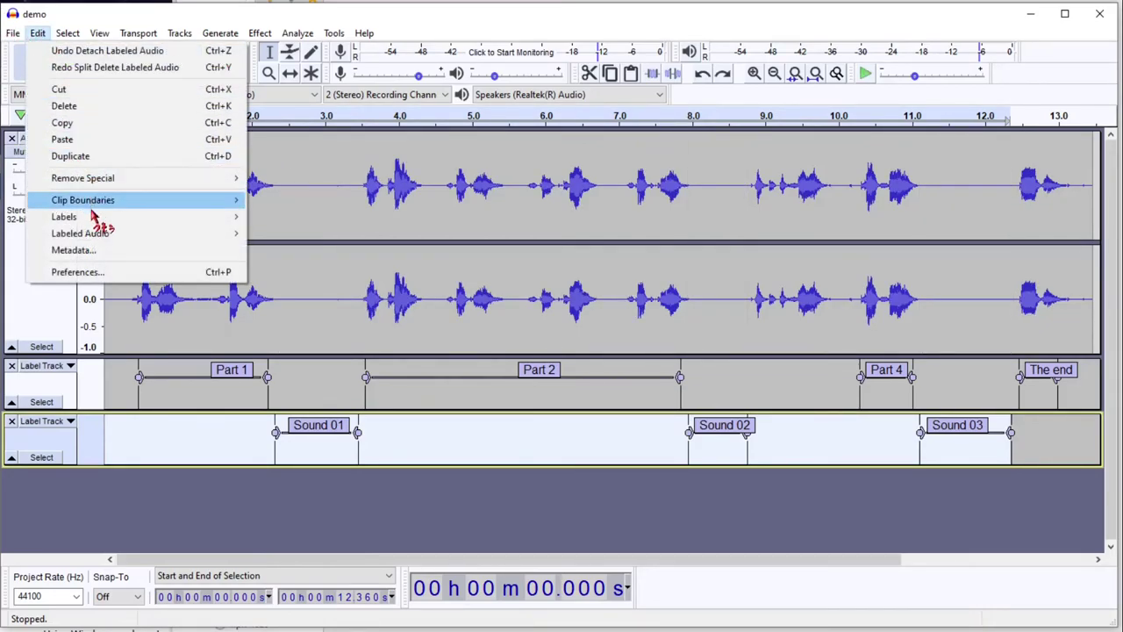
pyautogui.moveTo(94, 217)
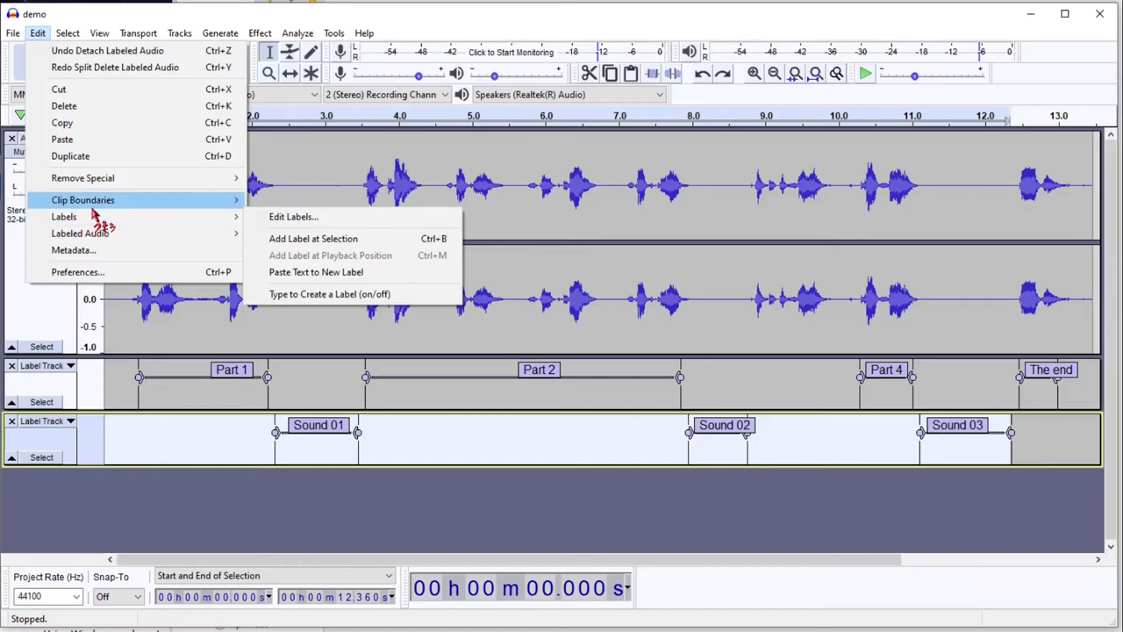
pyautogui.moveTo(147, 237)
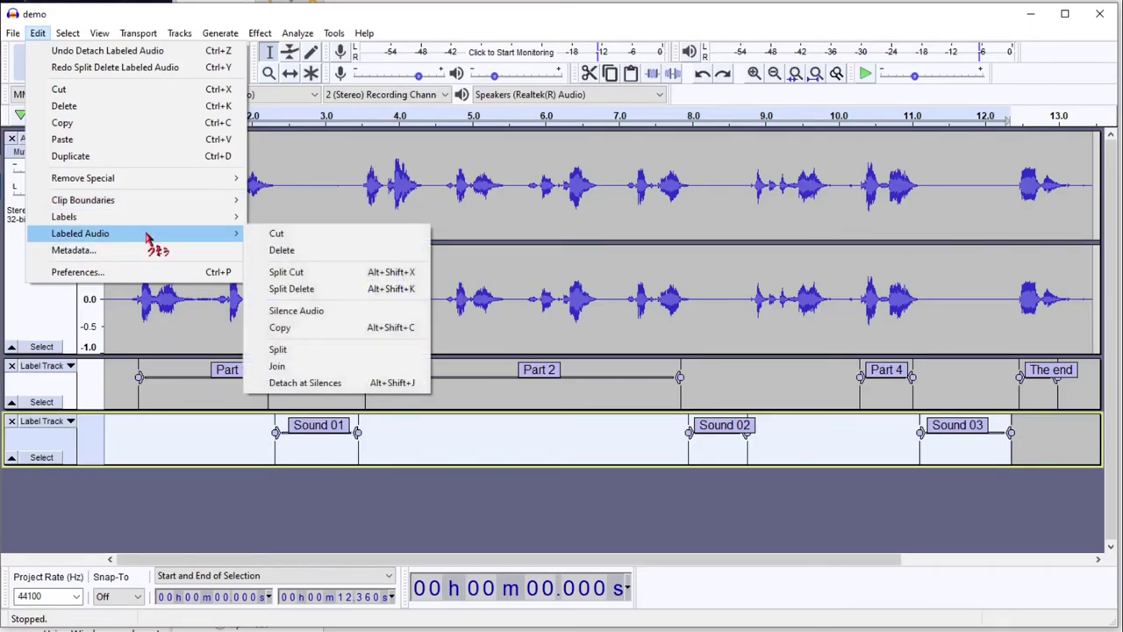
pyautogui.click(281, 250)
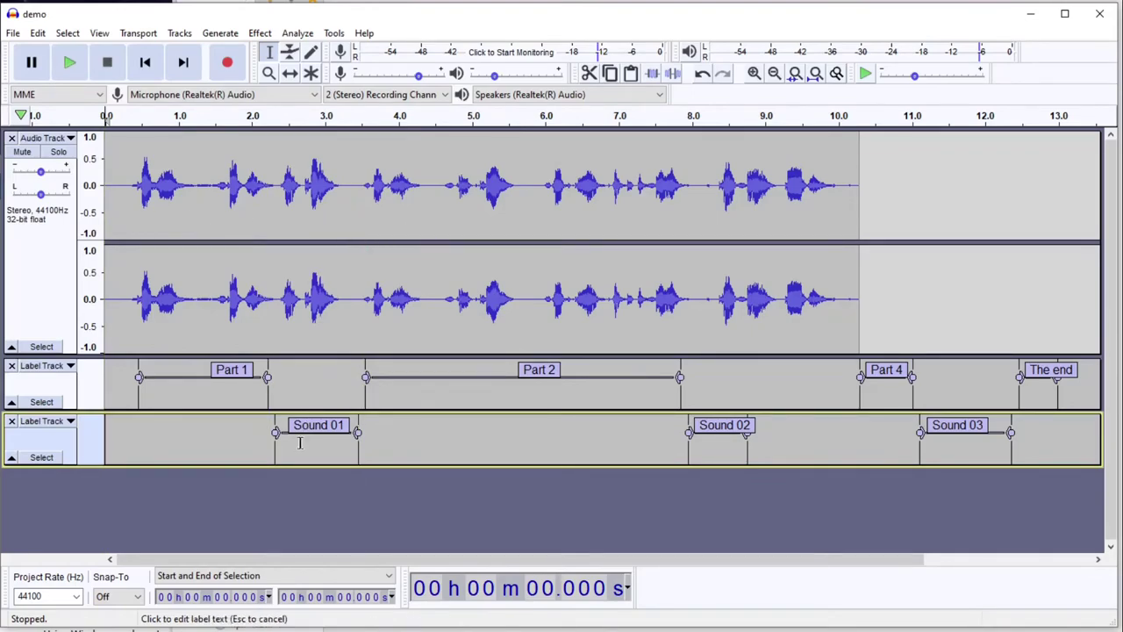
# Step: Undo the deletion to restore the full audio, and remove the trailing space from the Part 1 label
pyautogui.hotkey('ctrl', 'z')
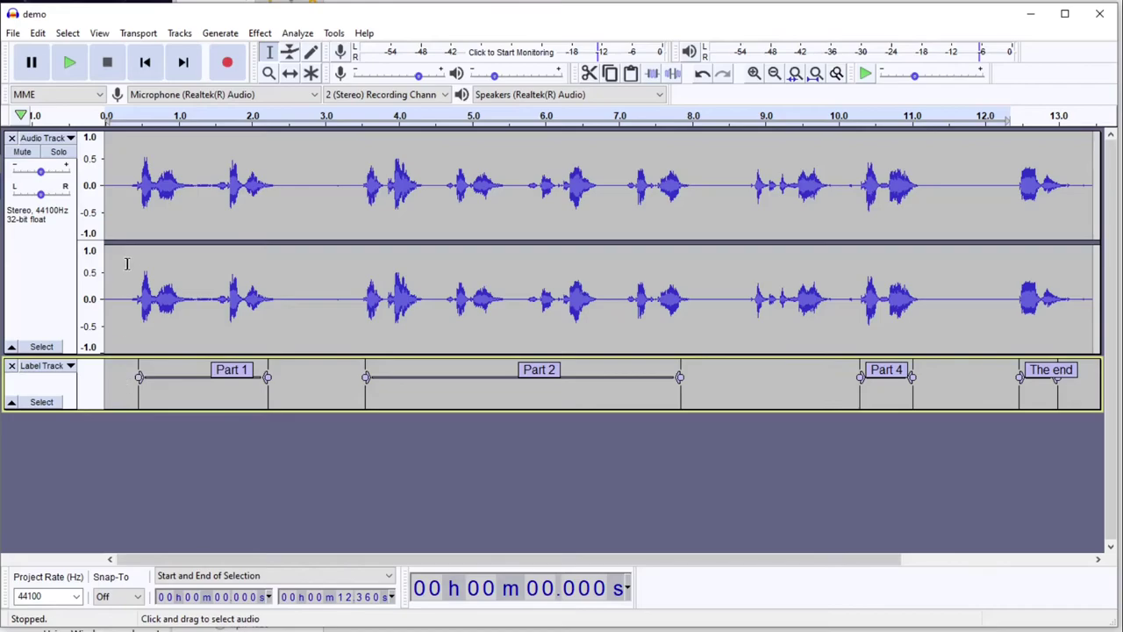
pyautogui.click(128, 374)
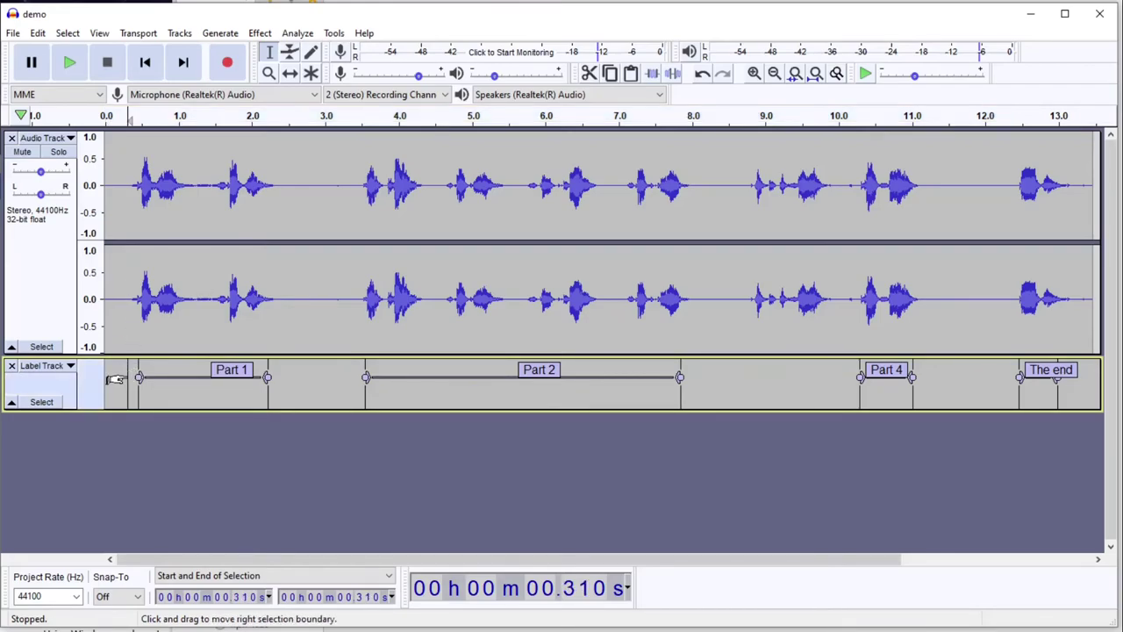
pyautogui.press('Tab')
pyautogui.press('Tab')
pyautogui.press('Tab')
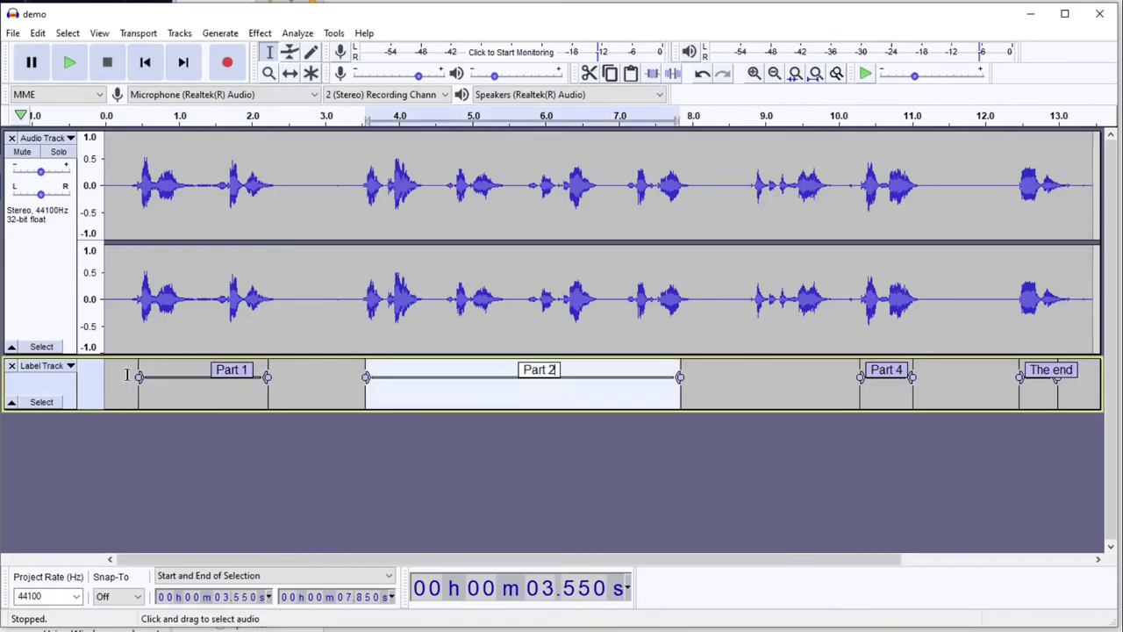
pyautogui.hotkey('shift', 'Tab')
pyautogui.hotkey('shift', 'Tab')
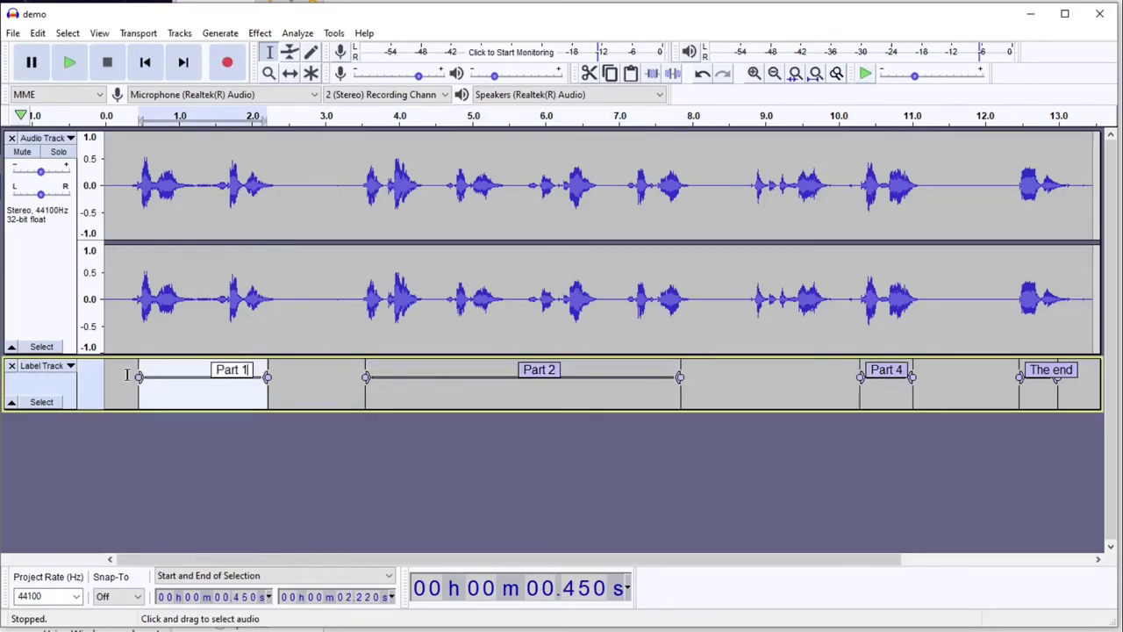
pyautogui.press('Tab')
pyautogui.press('Tab')
pyautogui.hotkey('shift', 'Tab')
pyautogui.hotkey('shift', 'Tab')
pyautogui.press('BackSpace')
# Step: Play back the audio of the Part 1 and Part 2 label regions
pyautogui.press('Up')
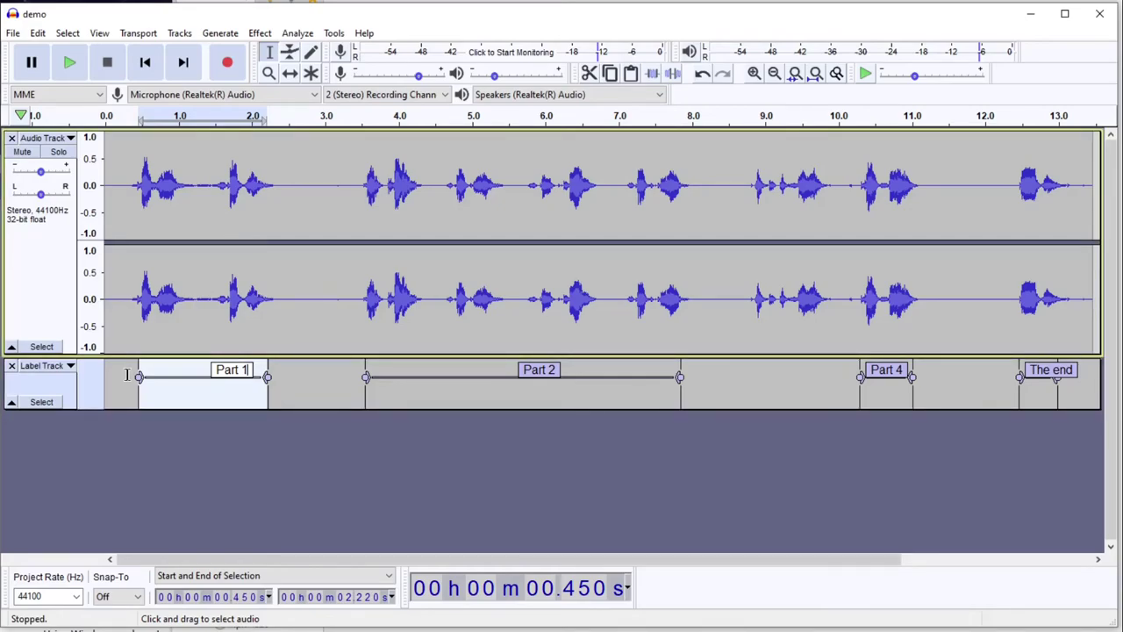
pyautogui.press('space')
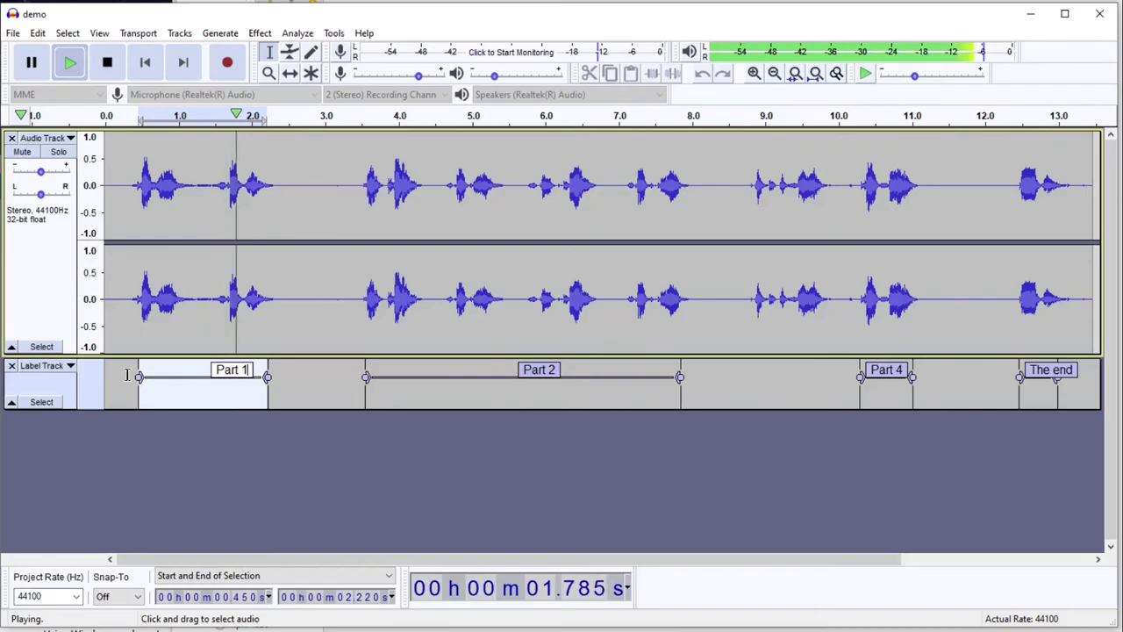
pyautogui.press('Down')
pyautogui.press('Tab')
pyautogui.press('Up')
pyautogui.press('space')
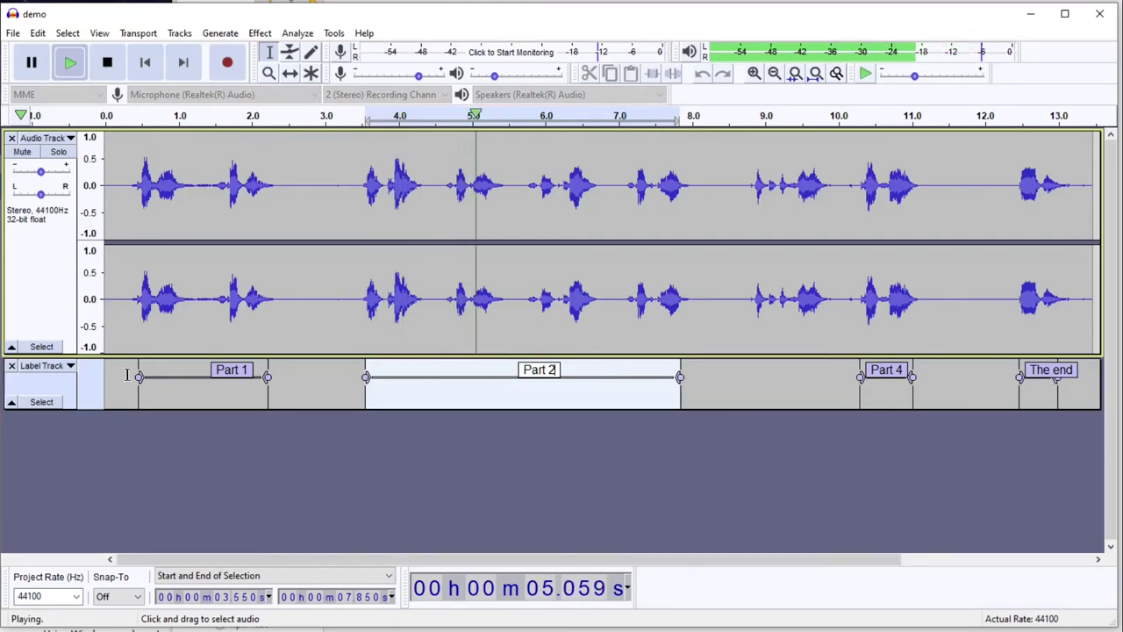
pyautogui.press('space')
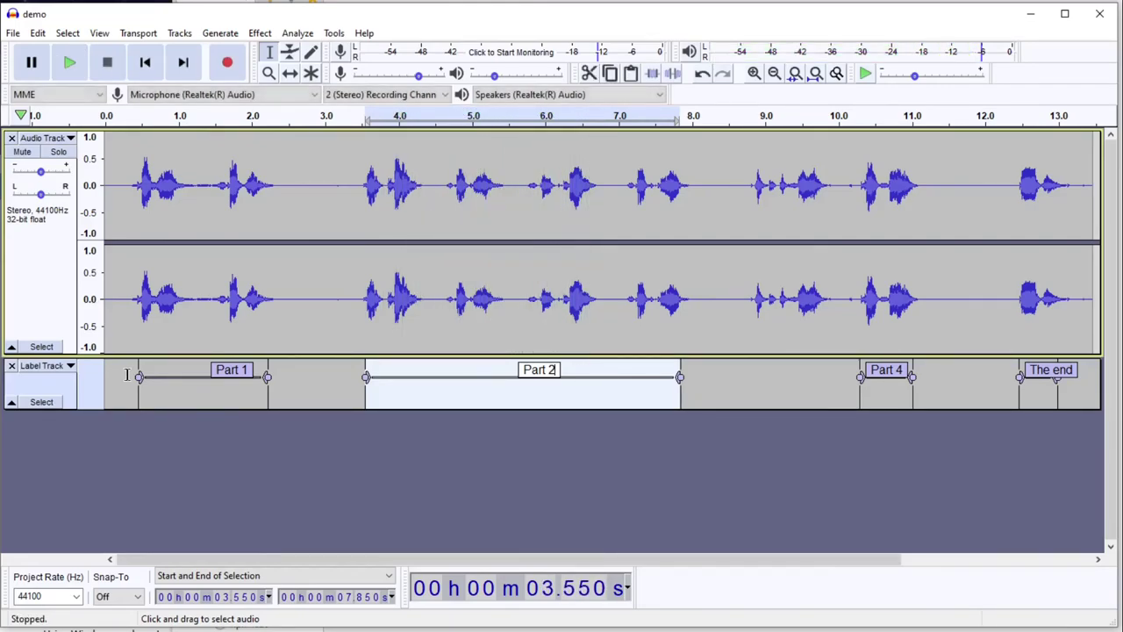
# Step: Play the Part 4 label region, then return to the Part 1 label
pyautogui.press('Down')
pyautogui.press('Tab')
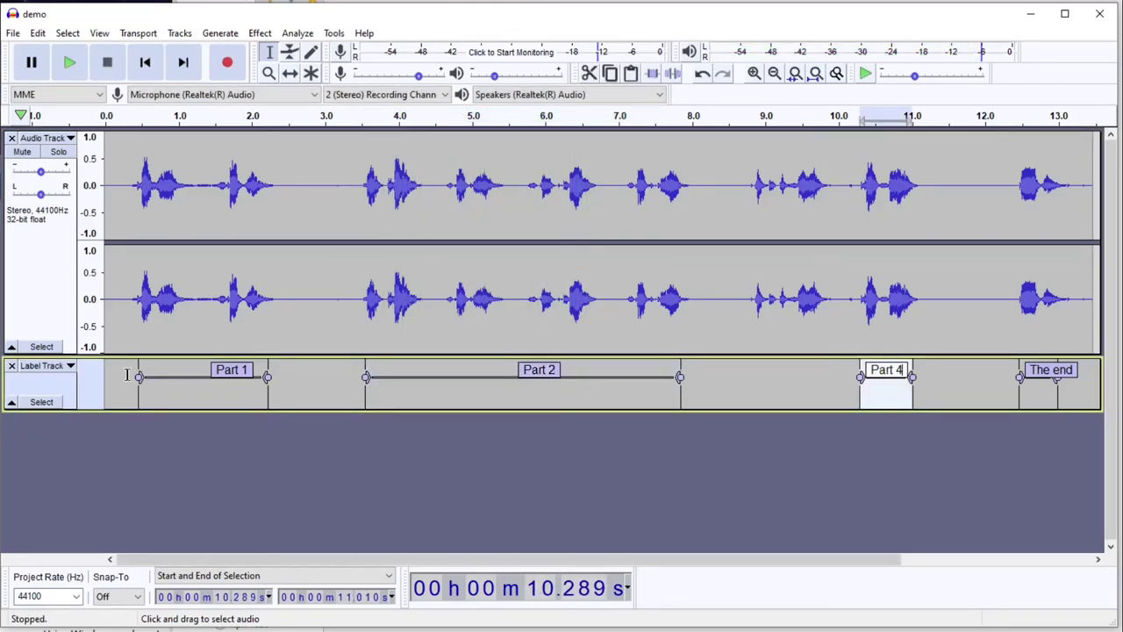
pyautogui.press('Up')
pyautogui.press('space')
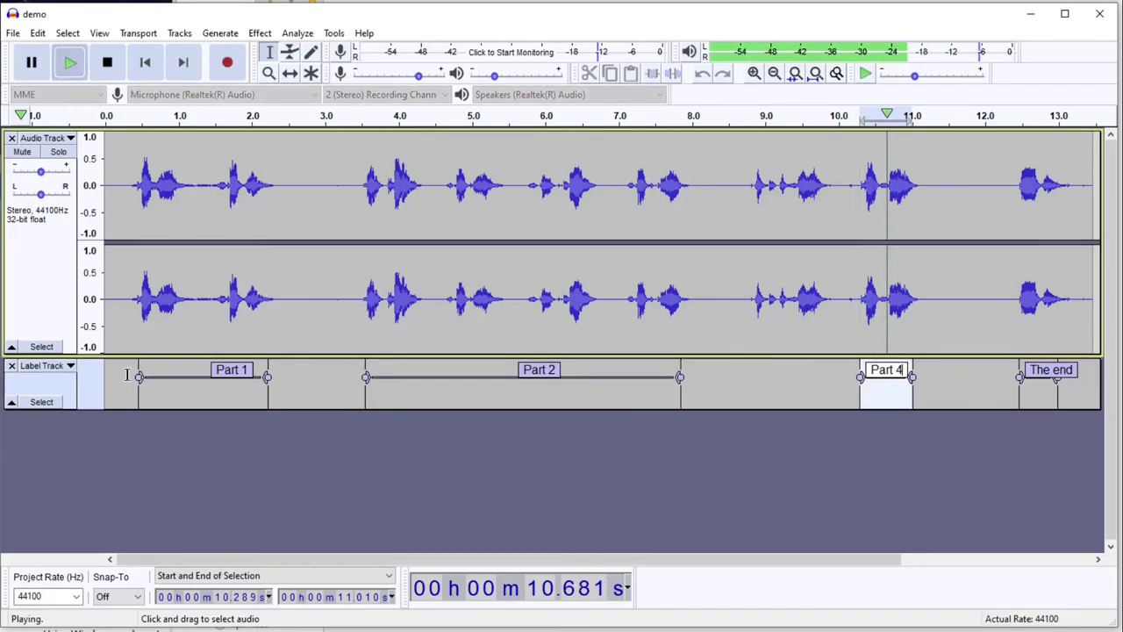
pyautogui.press('Down')
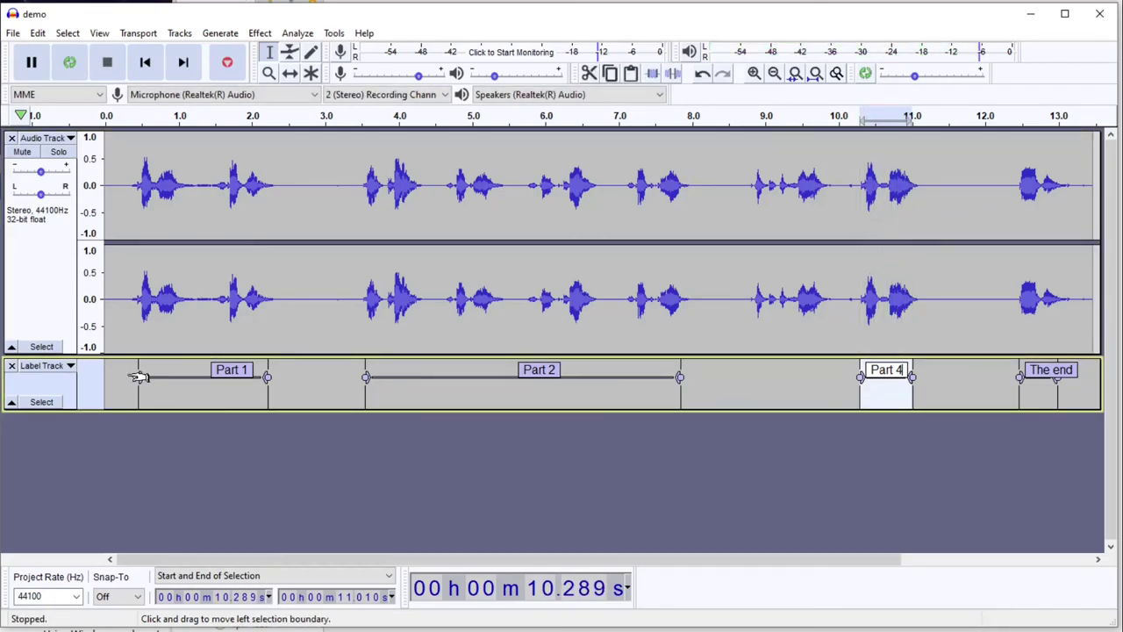
pyautogui.hotkey('shift', 'Tab')
pyautogui.hotkey('shift', 'Tab')
pyautogui.press('Tab')
pyautogui.press('Tab')
pyautogui.press('Tab')
pyautogui.hotkey('shift', 'Tab')
pyautogui.hotkey('shift', 'Tab')
pyautogui.hotkey('shift', 'Tab')
pyautogui.click(127, 453)
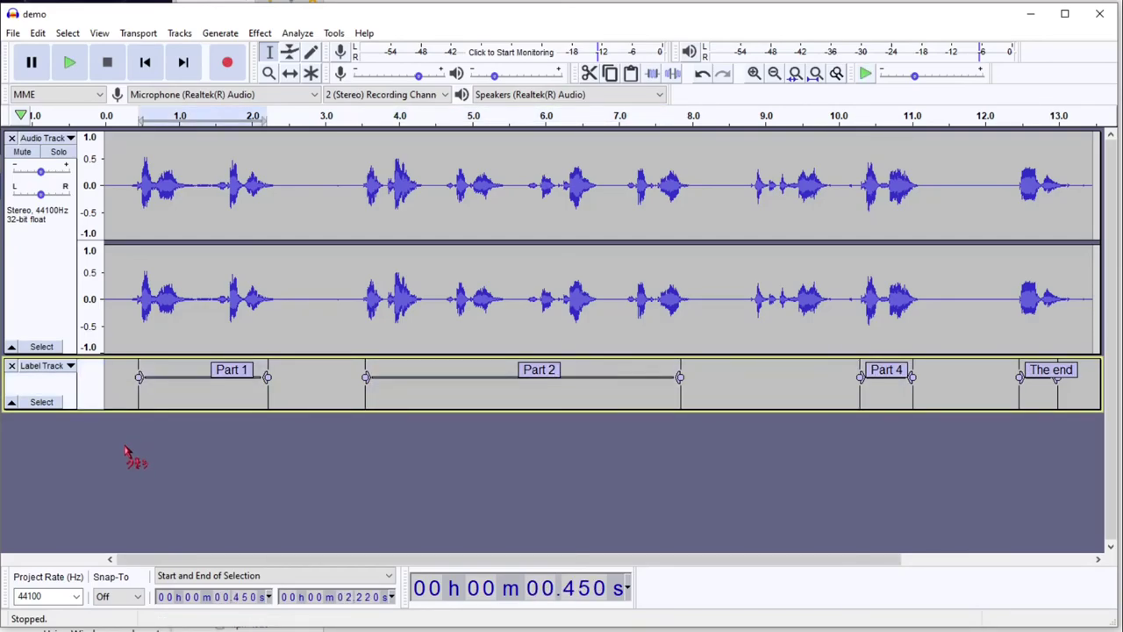
pyautogui.click(87, 384)
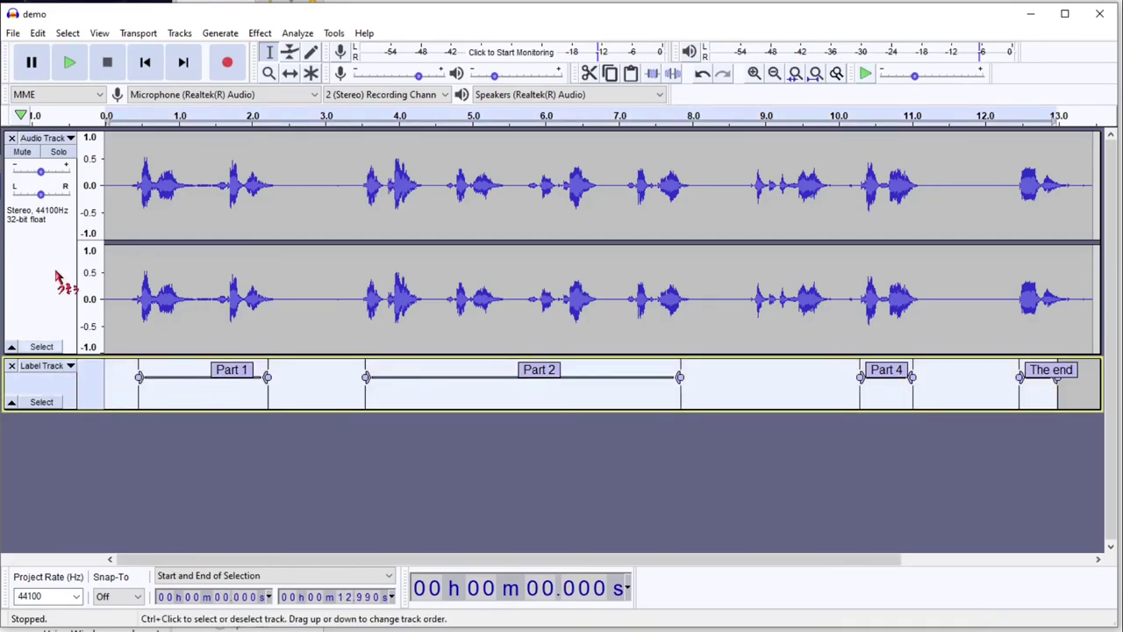
pyautogui.click(40, 32)
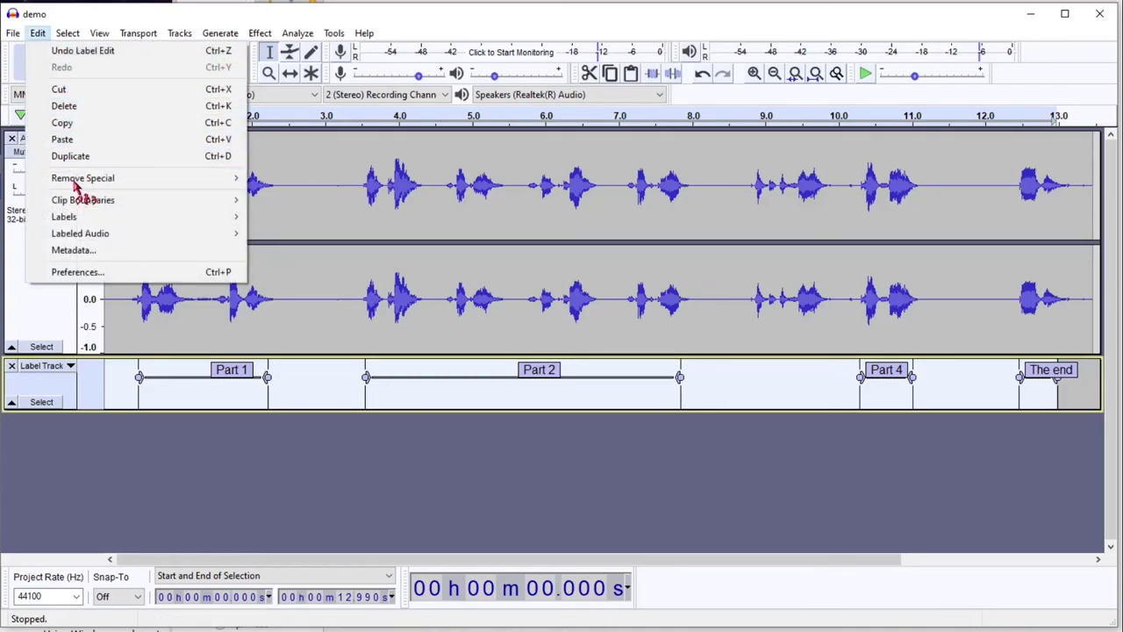
pyautogui.moveTo(101, 224)
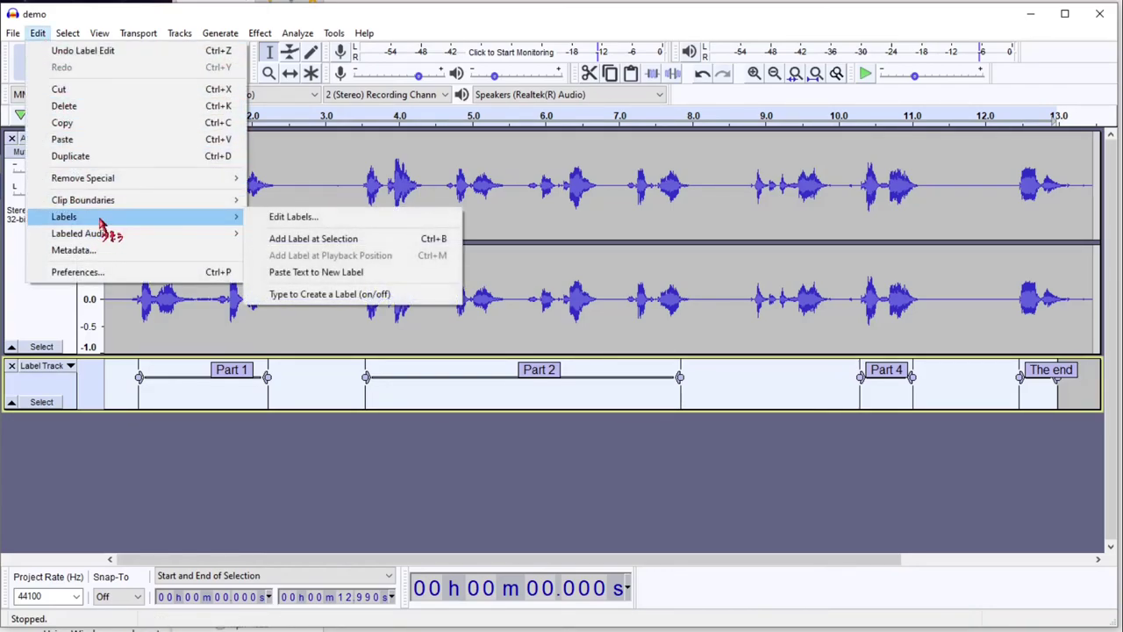
pyautogui.click(290, 217)
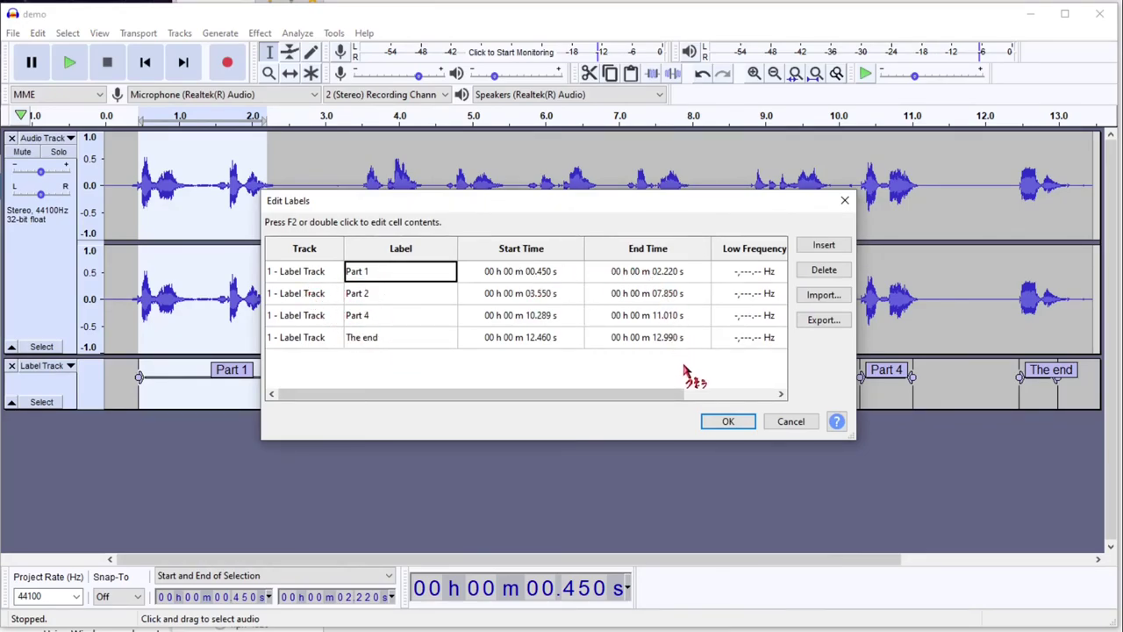
pyautogui.click(727, 419)
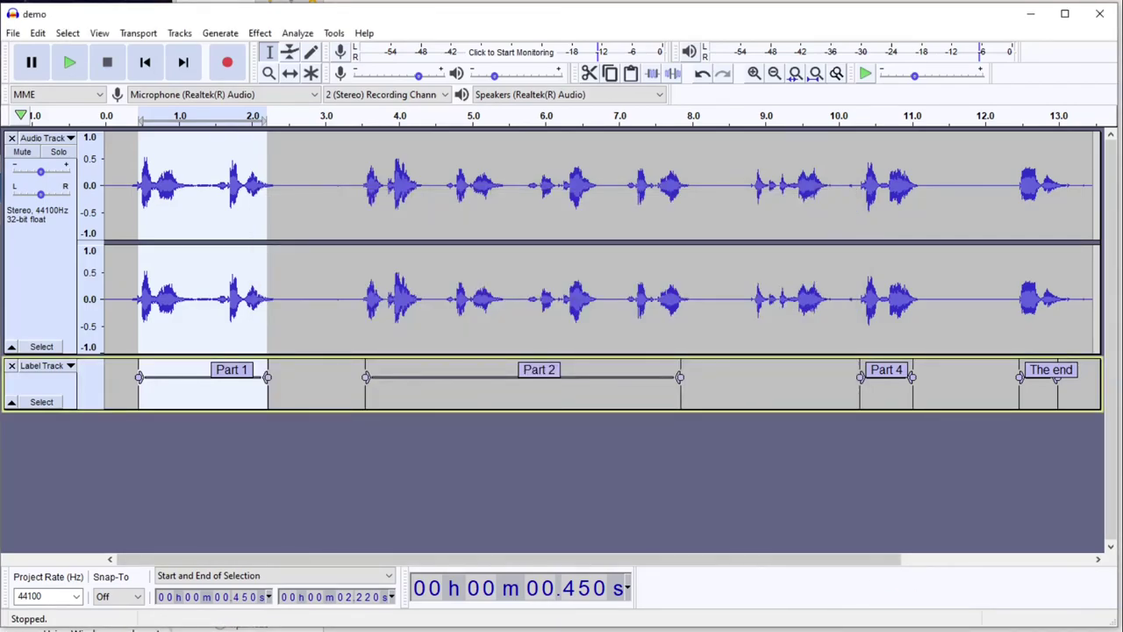